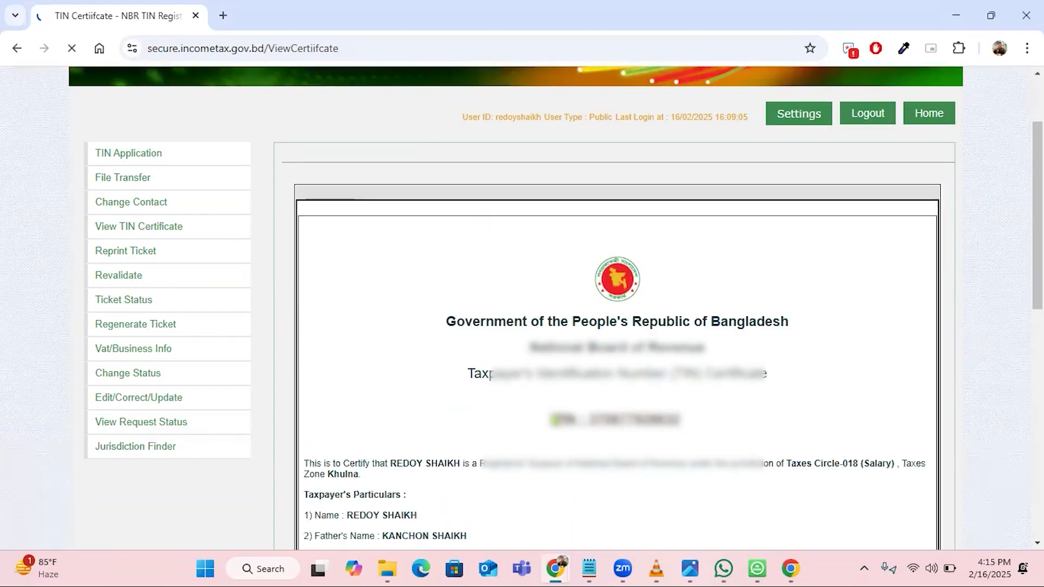
# Search Google for 'e return' in a new tab and open the etaxnbr.gov.bd e-Return site
pyautogui.click(223, 16)
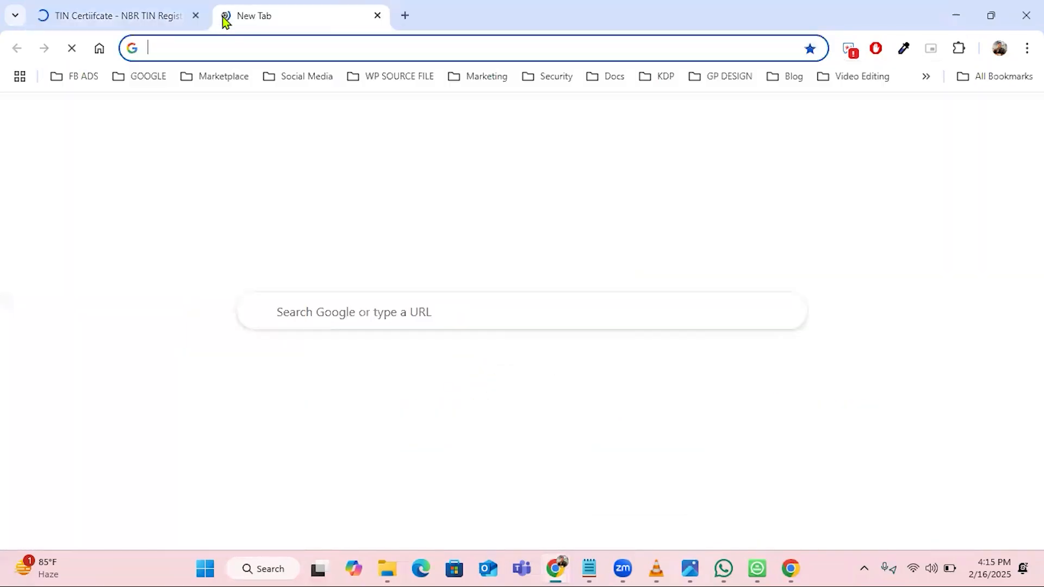
pyautogui.write('e retu')
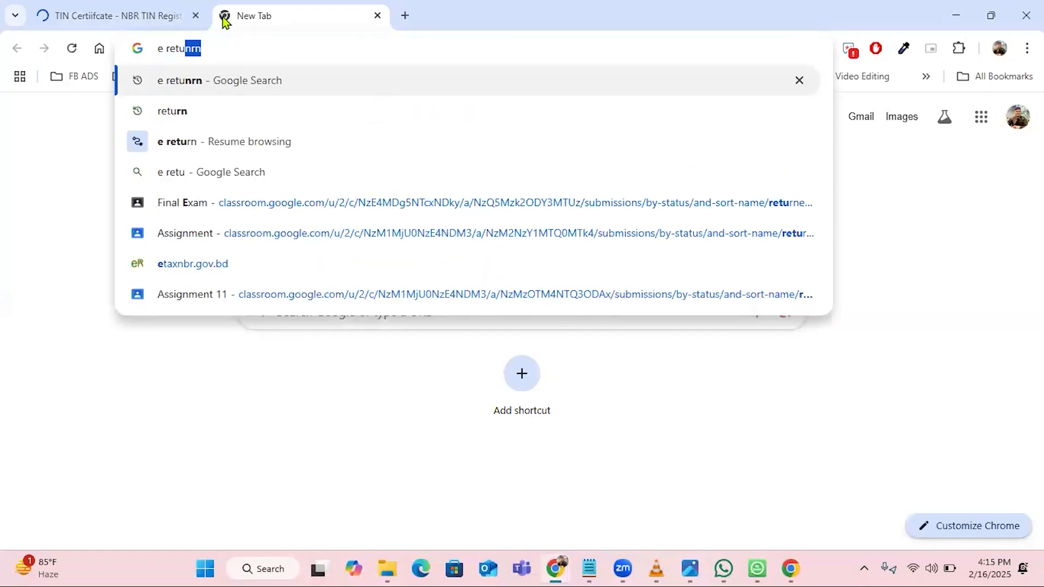
pyautogui.press('Return')
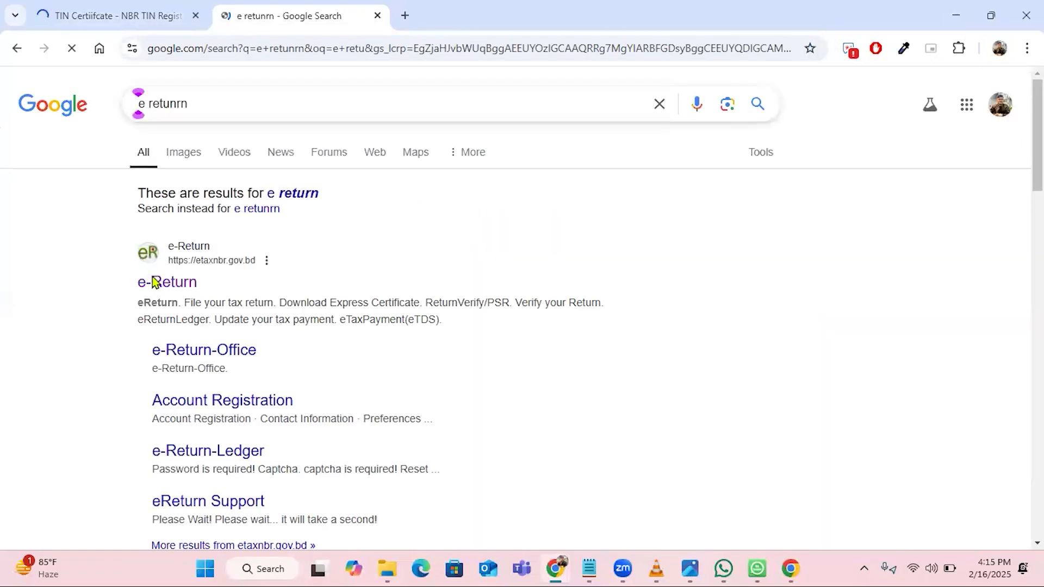
pyautogui.click(154, 282)
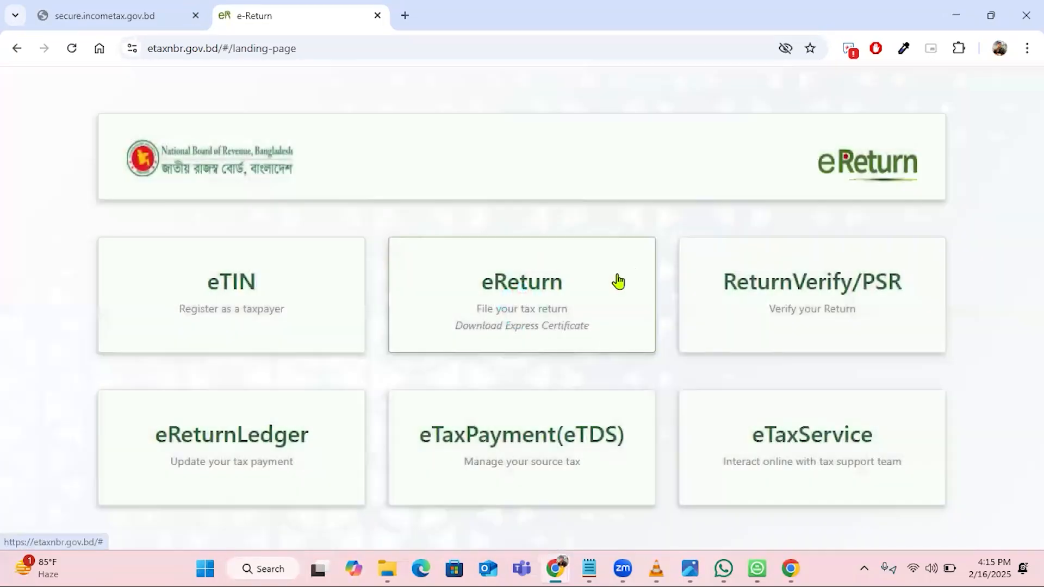
# Start eReturn as a not-yet-registered user and close the biometric mobile-number notice
pyautogui.click(580, 285)
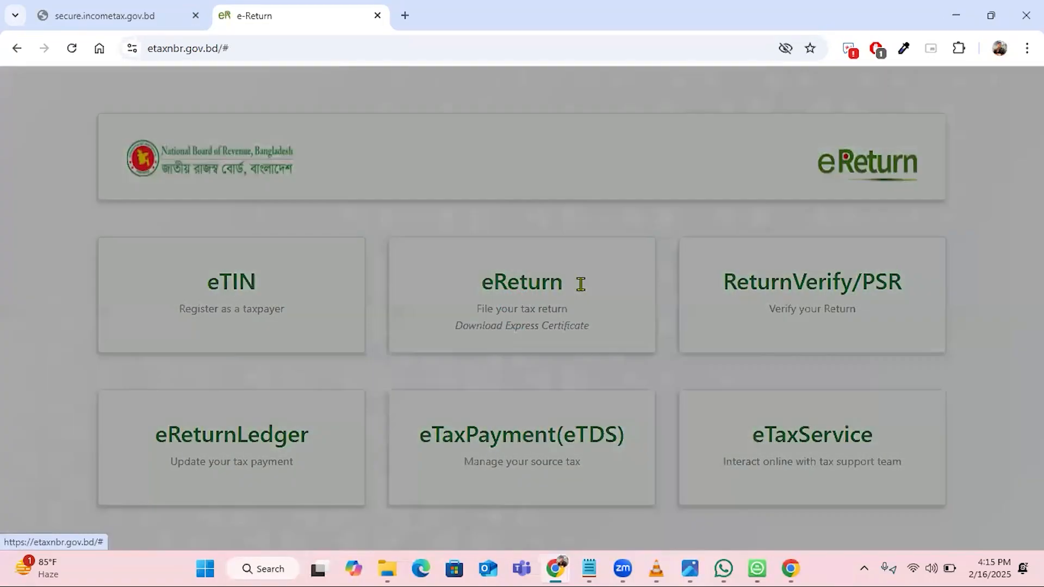
pyautogui.click(601, 356)
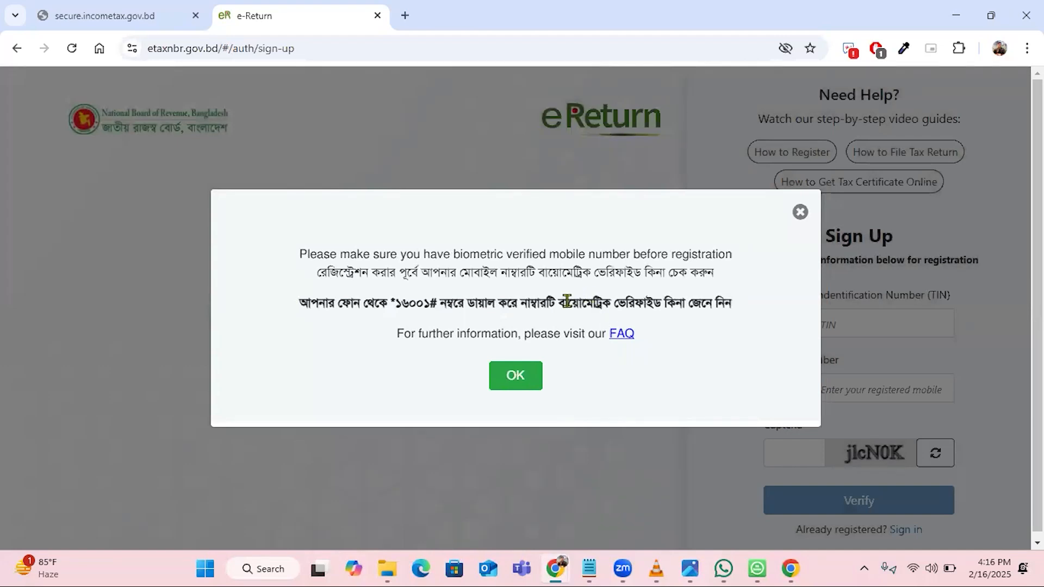
pyautogui.moveTo(560, 302); pyautogui.dragTo(652, 302)
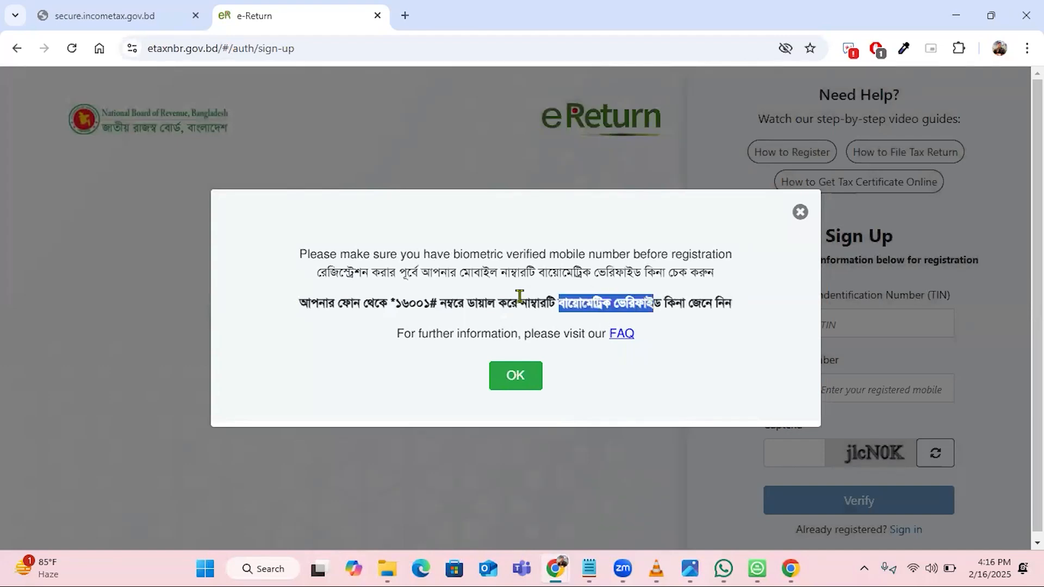
pyautogui.click(390, 301)
pyautogui.moveTo(390, 301); pyautogui.dragTo(436, 302)
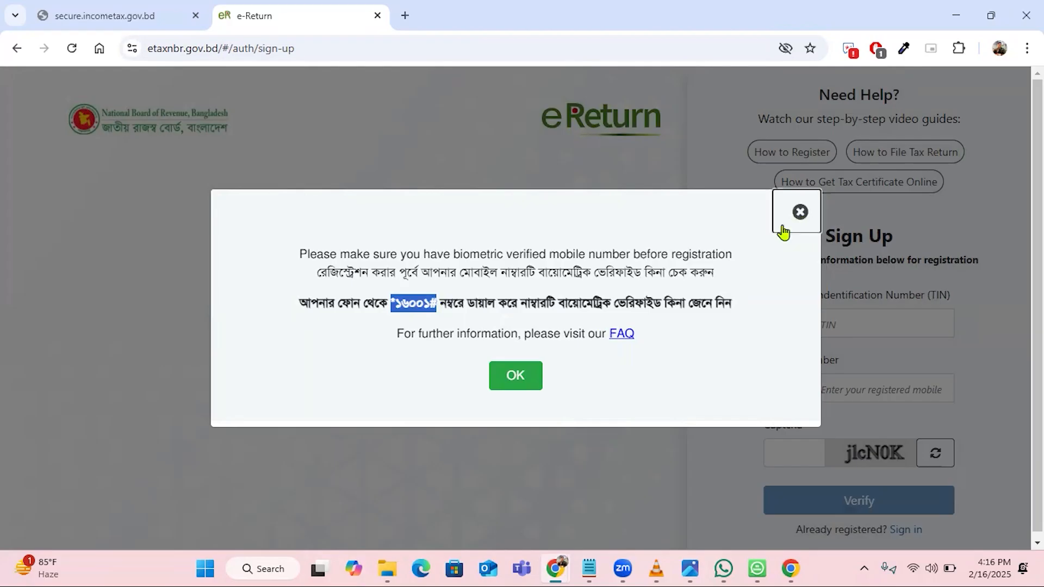
pyautogui.click(799, 213)
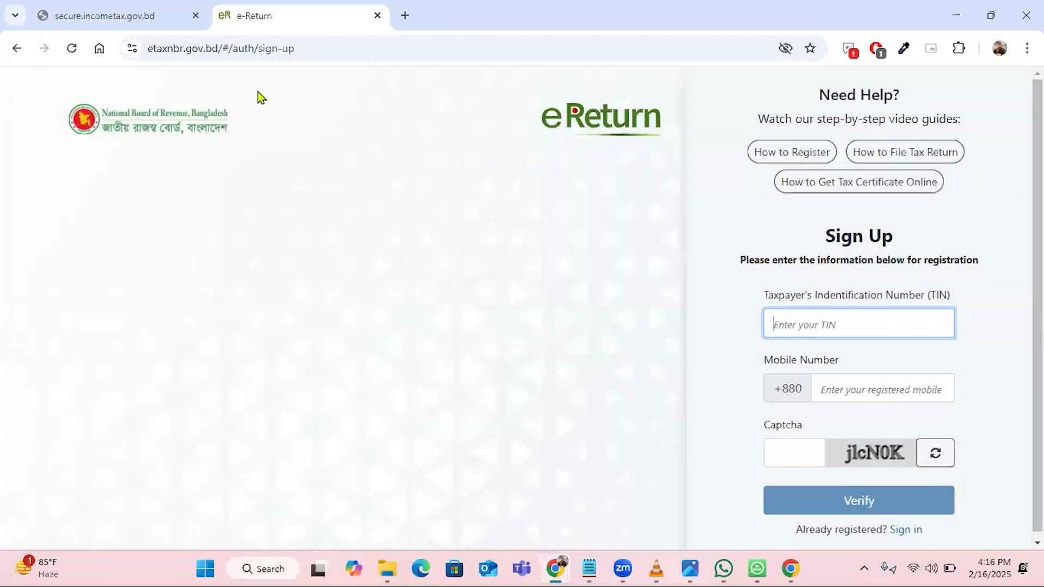
# Copy the TIN from the certificate tab into the Sign Up TIN field
pyautogui.click(135, 17)
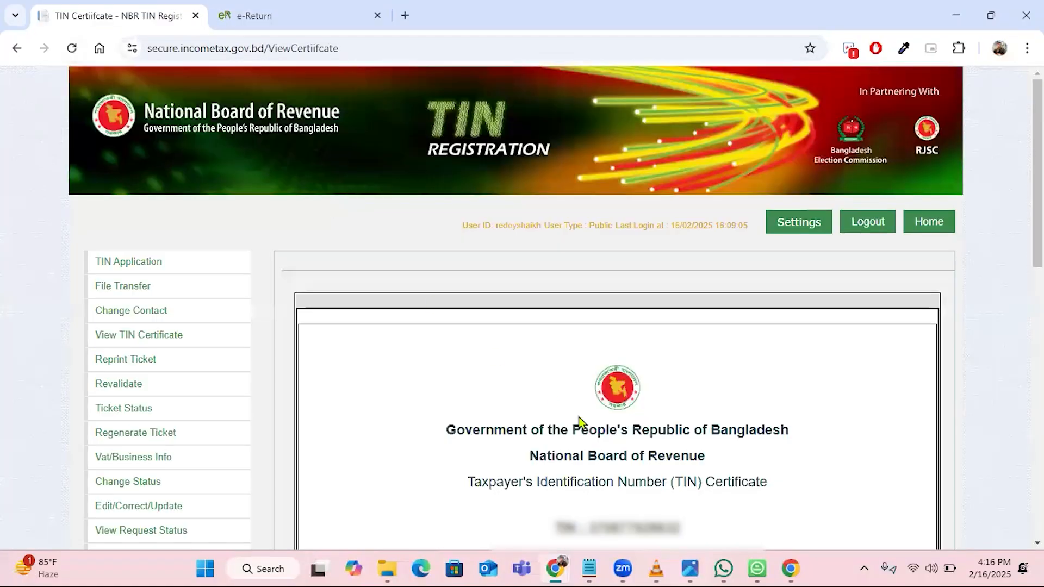
pyautogui.moveTo(689, 529); pyautogui.dragTo(588, 527)
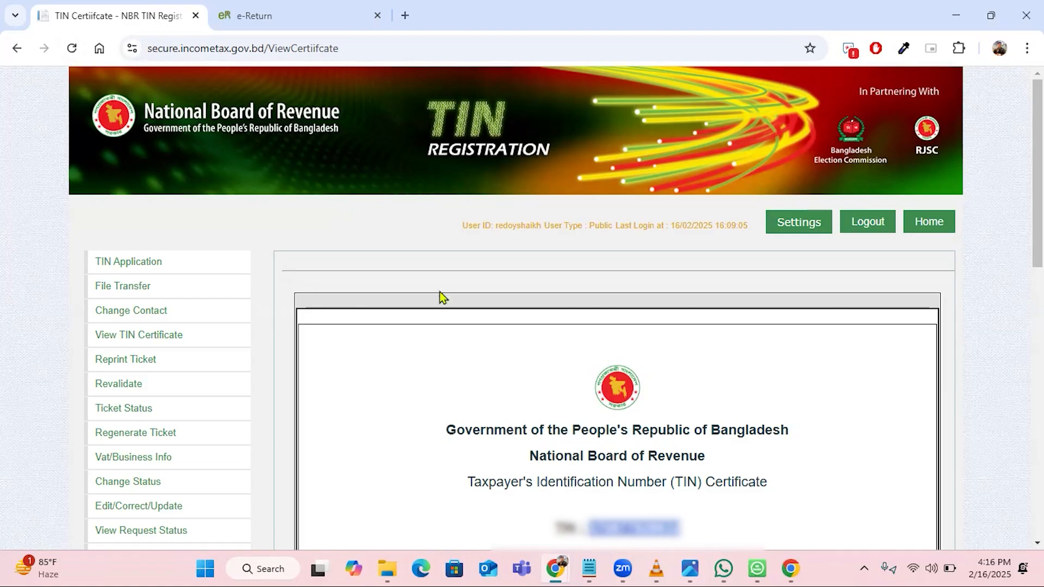
pyautogui.click(271, 17)
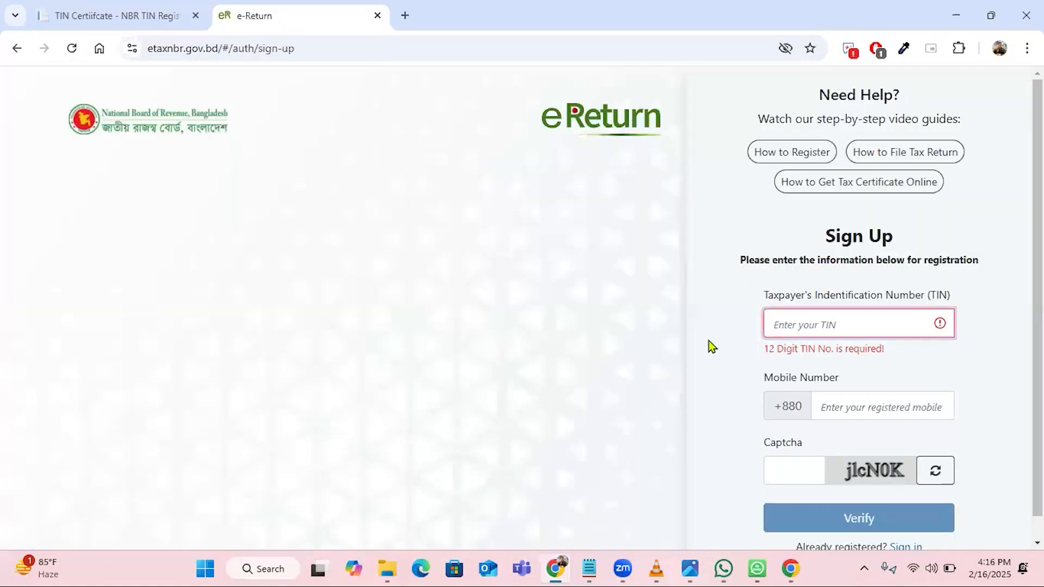
pyautogui.hotkey('ctrl', 'v')
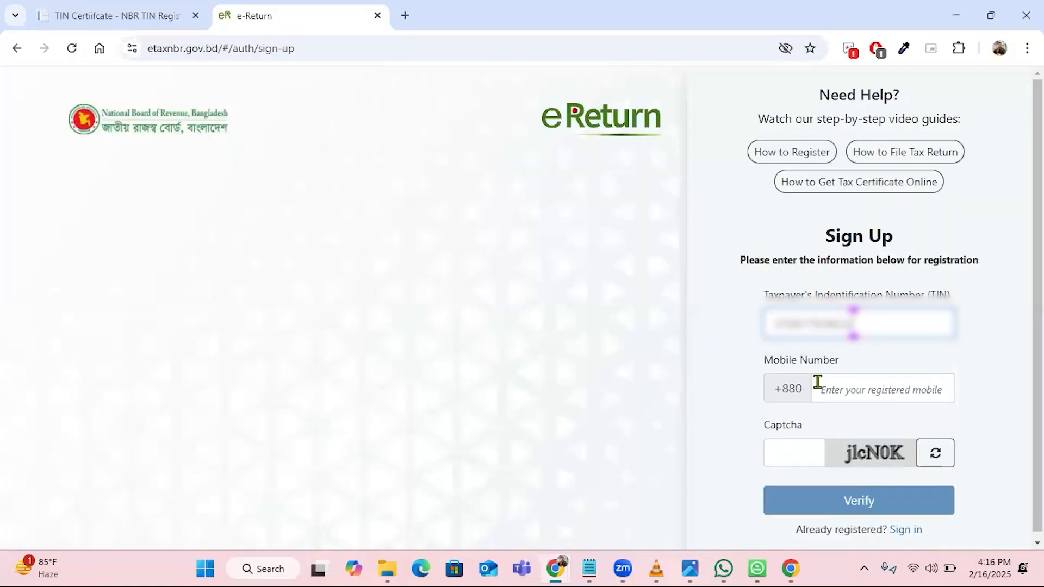
# Enter the registered mobile number in the Sign Up form
pyautogui.click(857, 389)
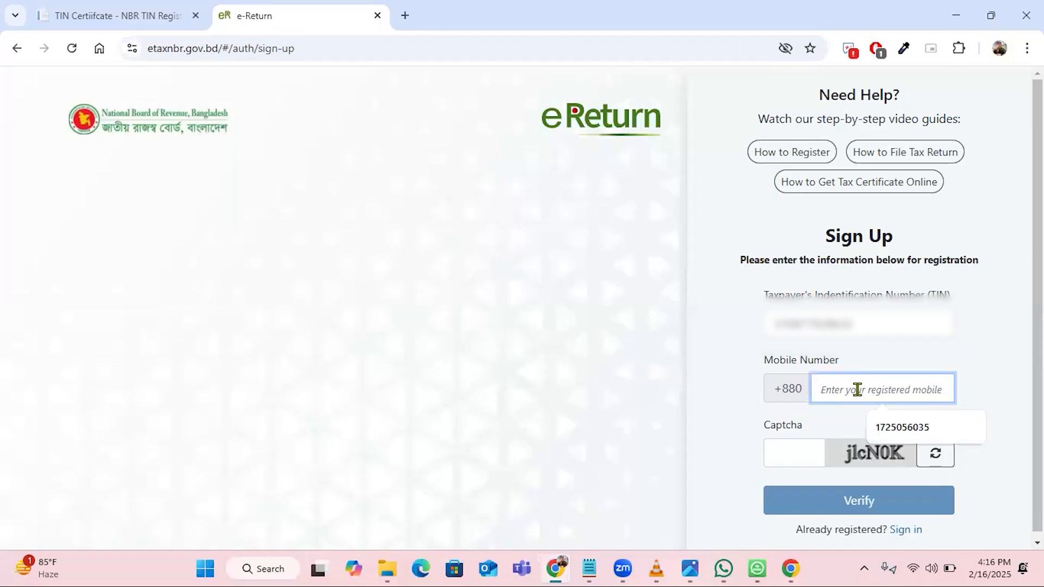
pyautogui.write('0')
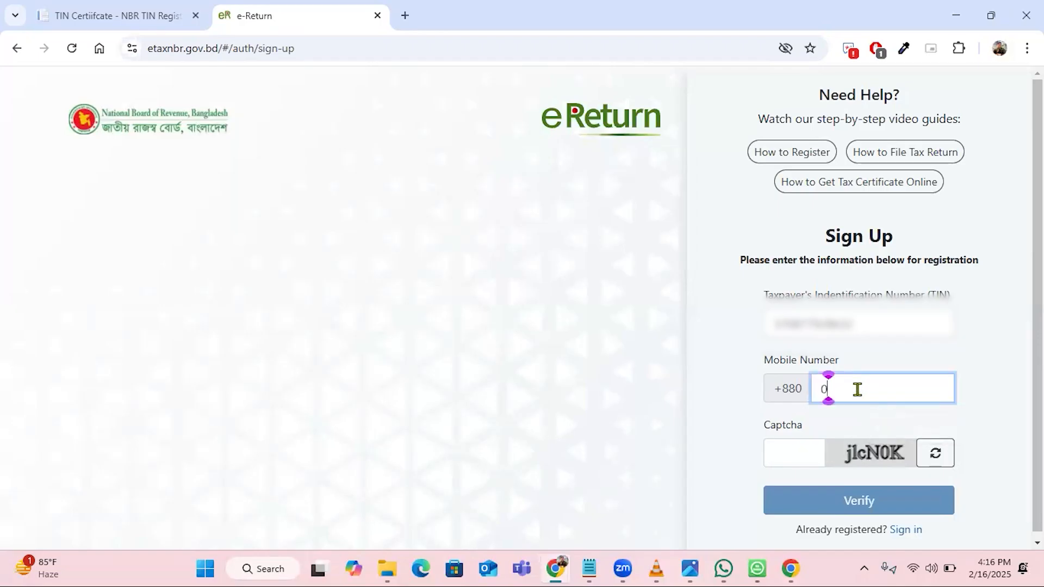
pyautogui.press('BackSpace')
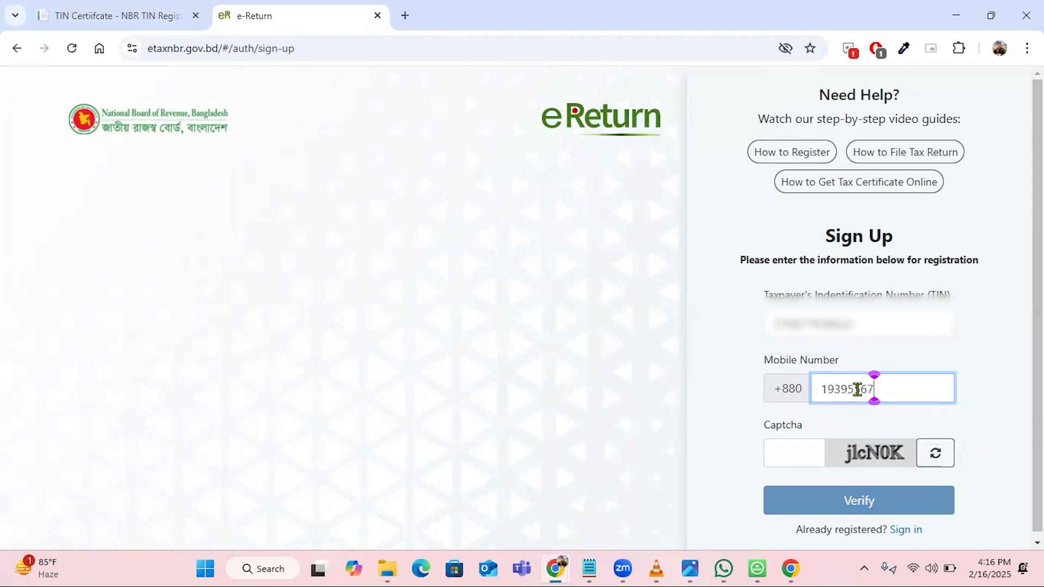
# Type the captcha, correct its last character, and submit the sign-up details
pyautogui.click(788, 454)
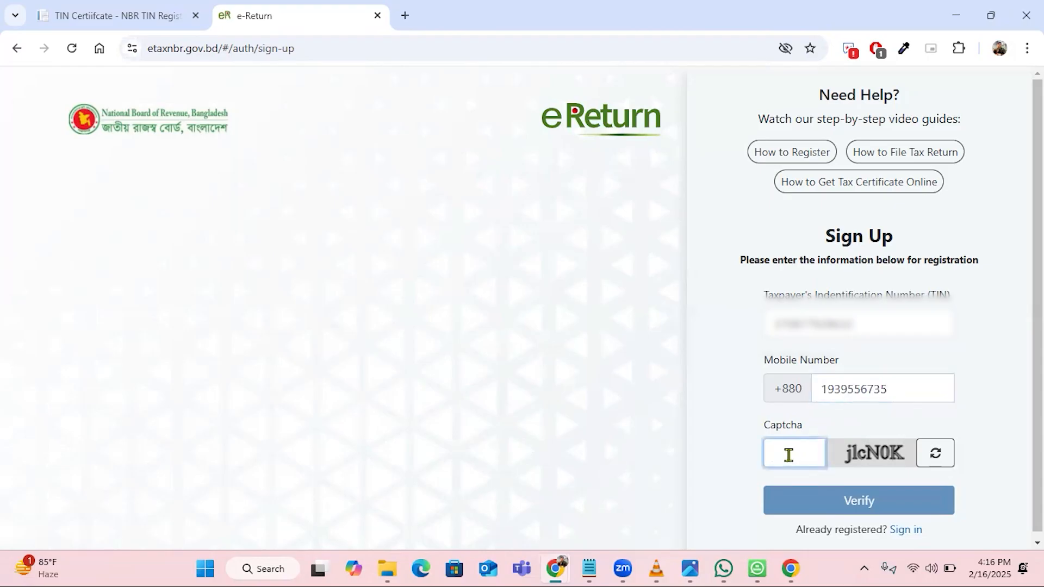
pyautogui.write('jlx')
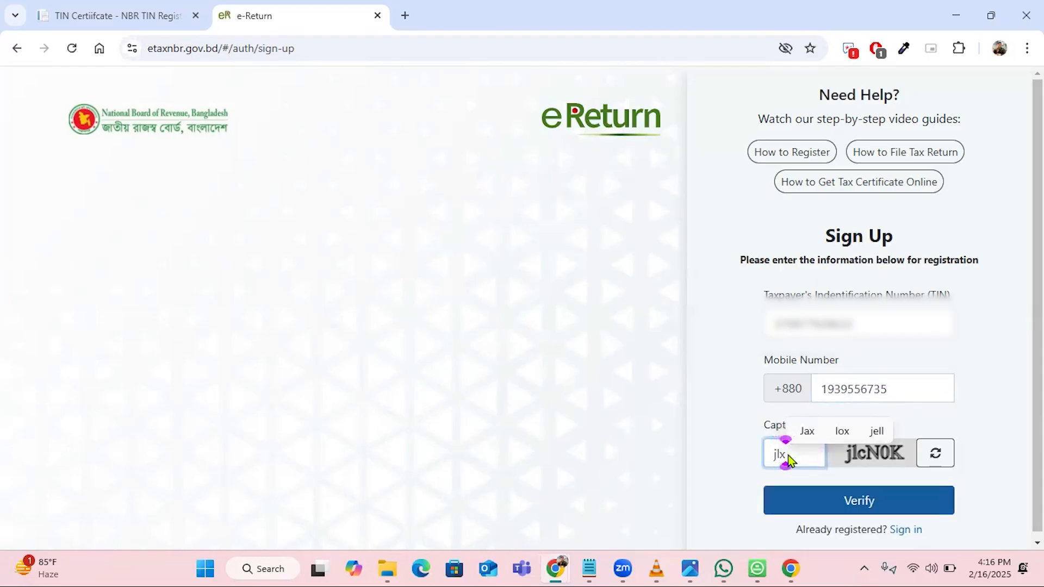
pyautogui.write('N')
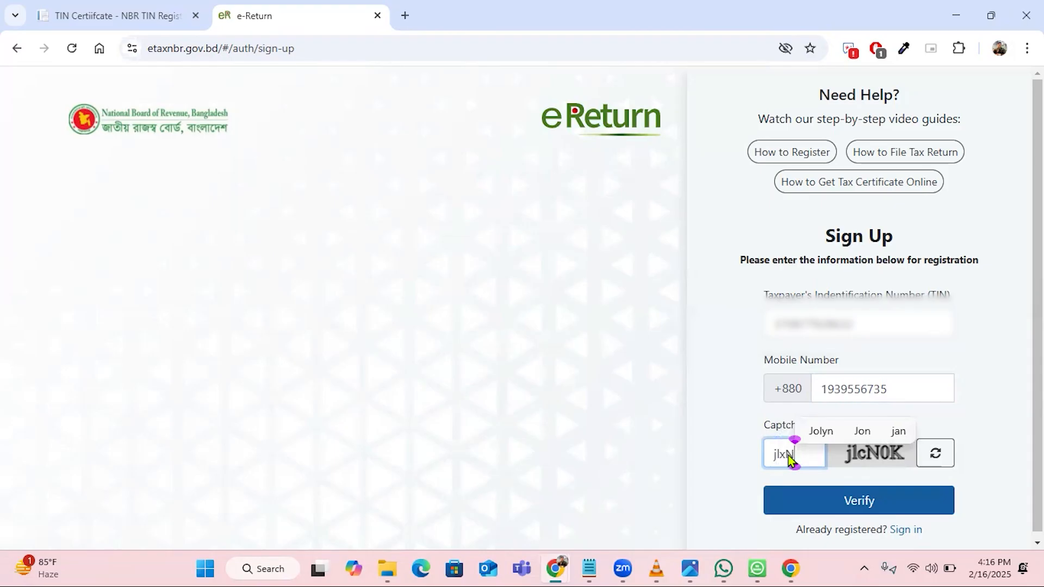
pyautogui.write('0K')
pyautogui.click(979, 450)
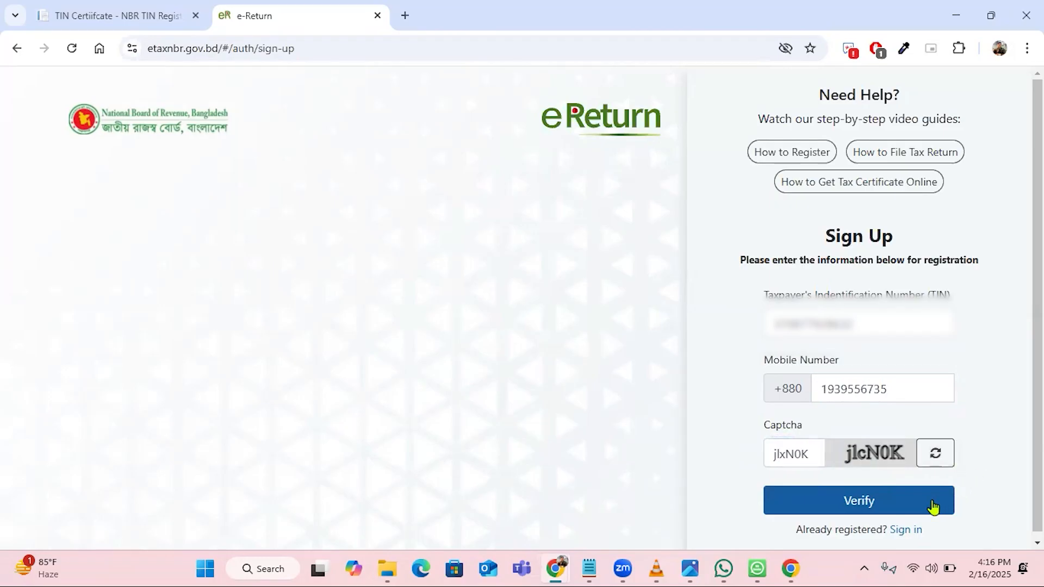
pyautogui.click(786, 454)
pyautogui.press('BackSpace')
pyautogui.write('c')
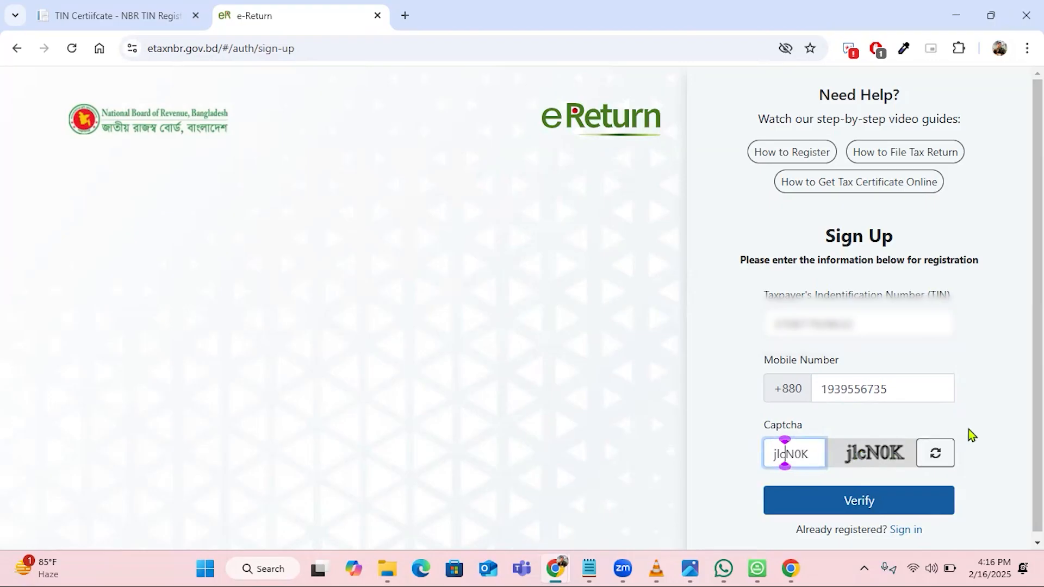
pyautogui.click(985, 427)
# Send the sign-up details and enter the 6-digit OTP received
pyautogui.click(913, 507)
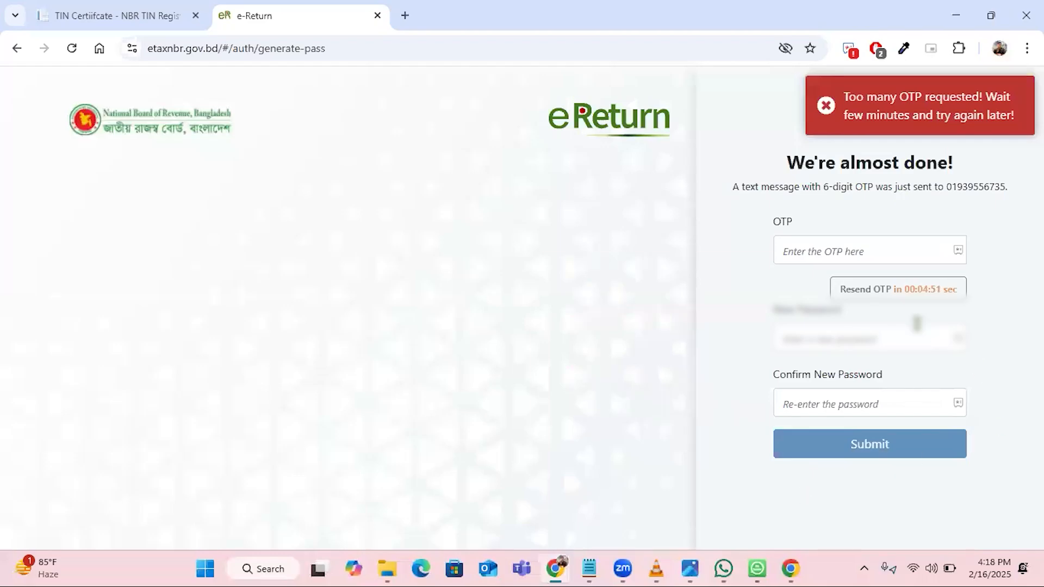
pyautogui.click(855, 249)
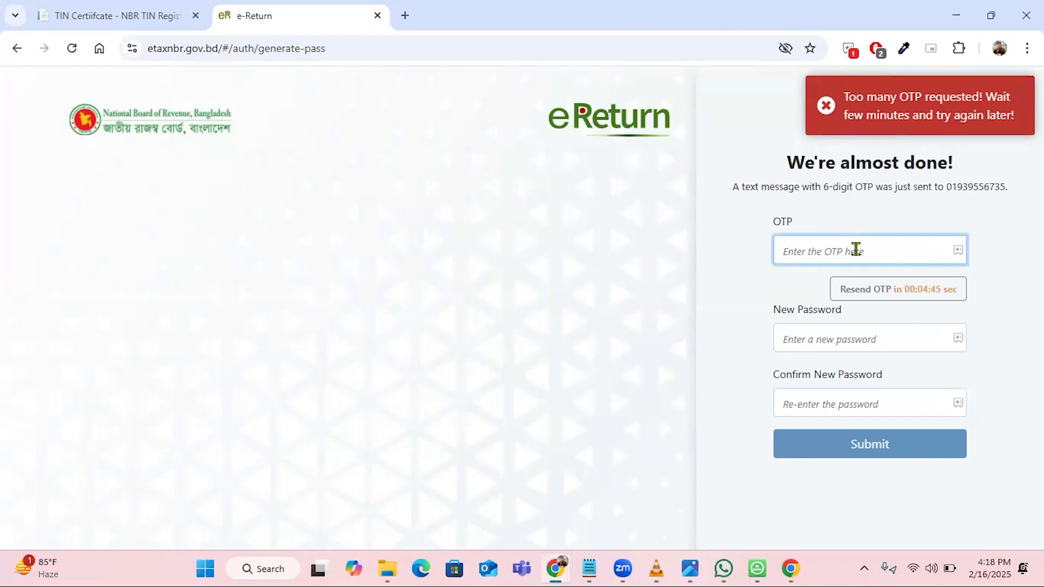
pyautogui.press('BackSpace')
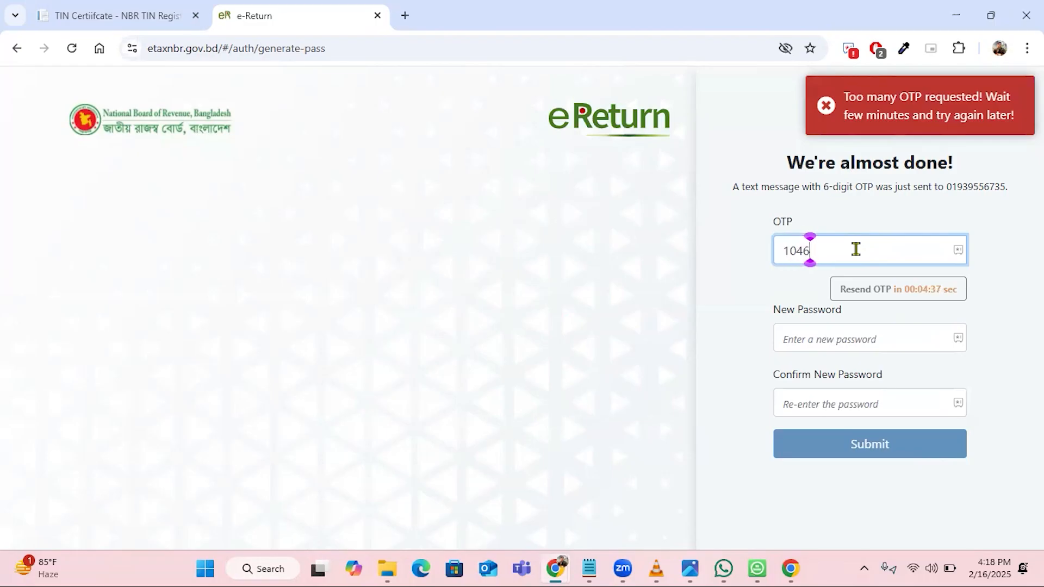
# Enter a new password in both password fields and try submitting
pyautogui.click(846, 338)
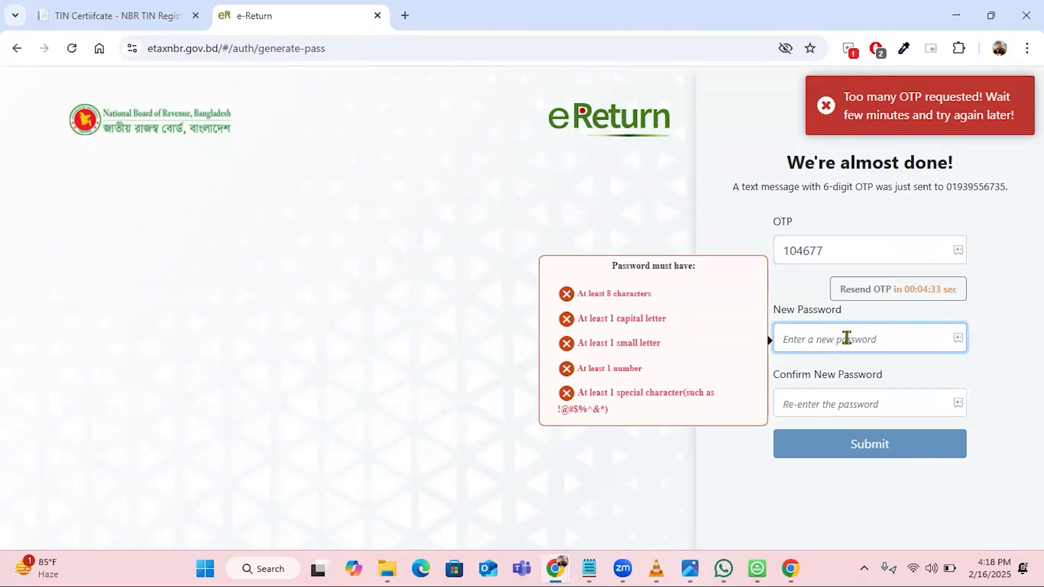
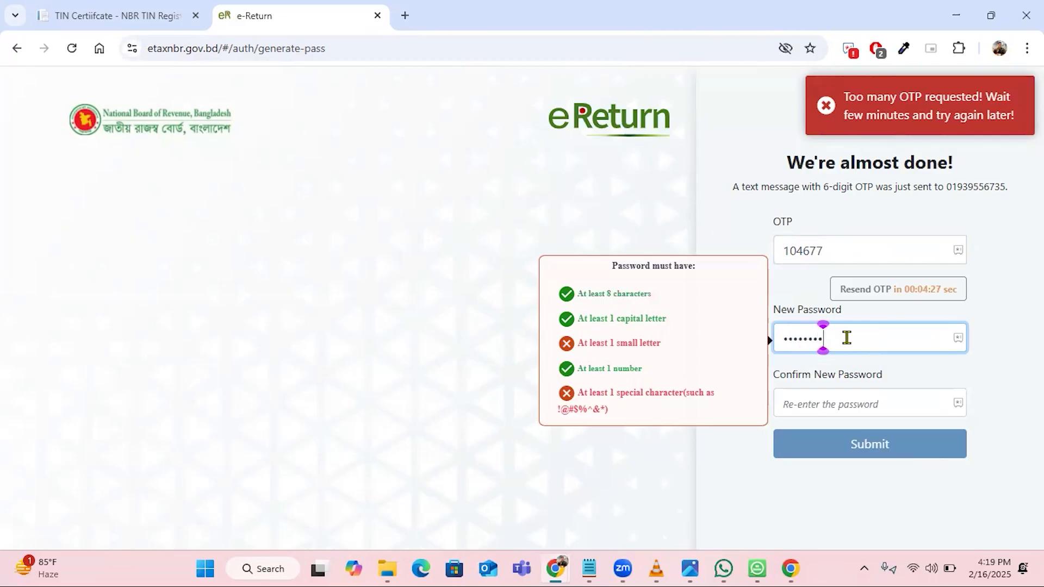
pyautogui.click(882, 405)
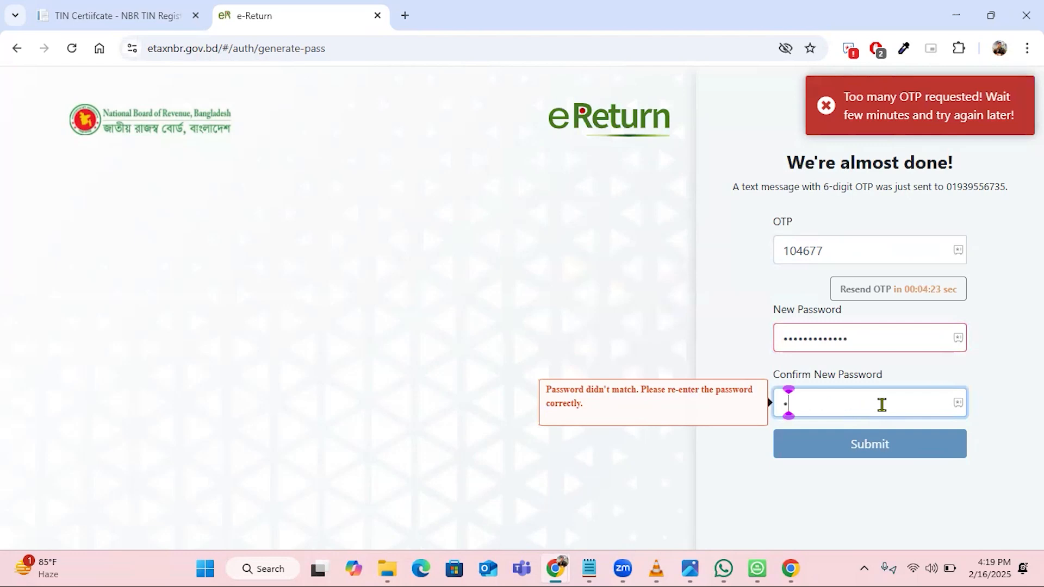
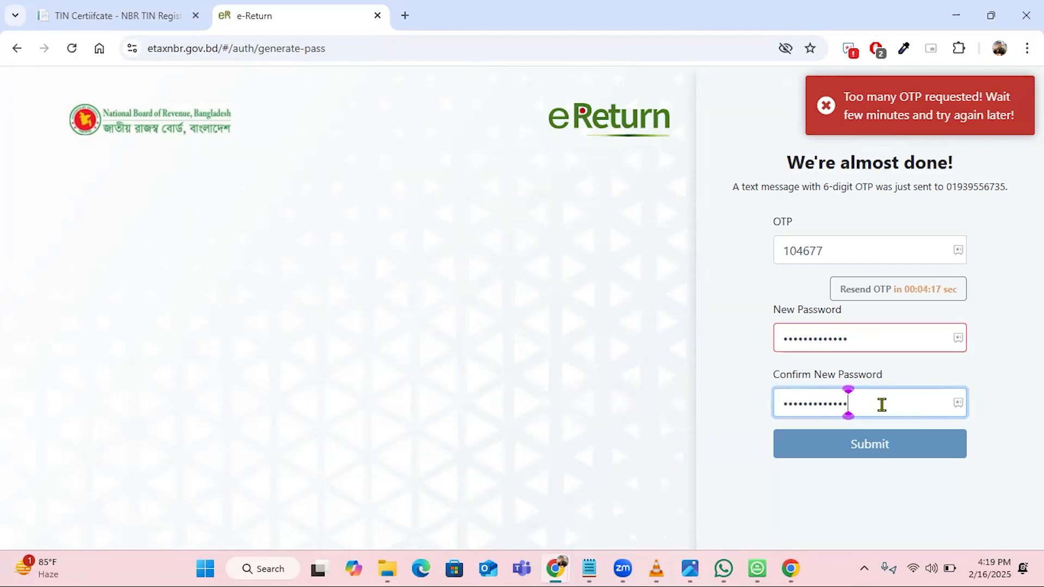
pyautogui.click(883, 446)
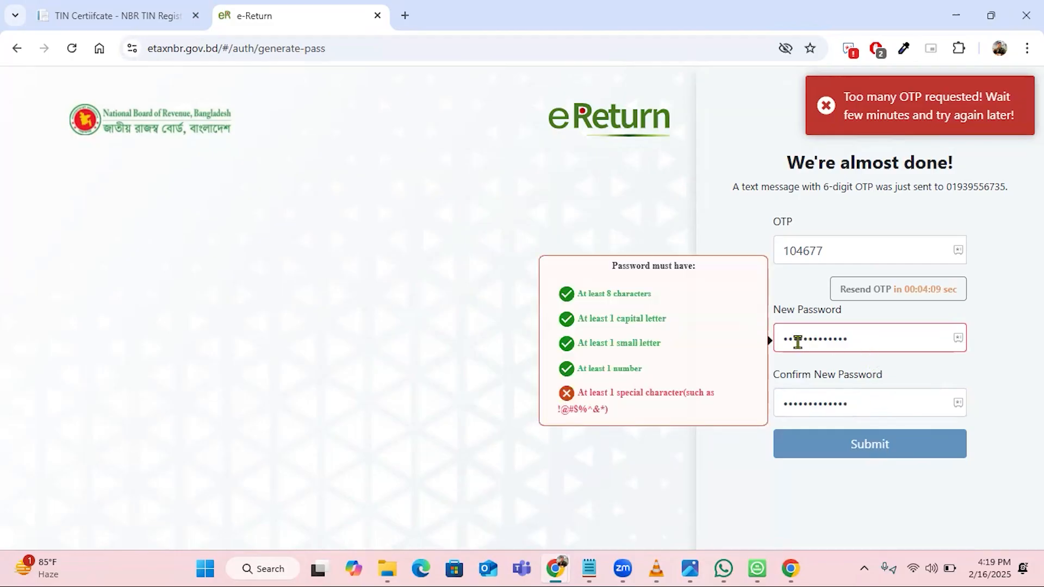
# Add a special character to both password fields, submit, and go to sign in
pyautogui.click(787, 339)
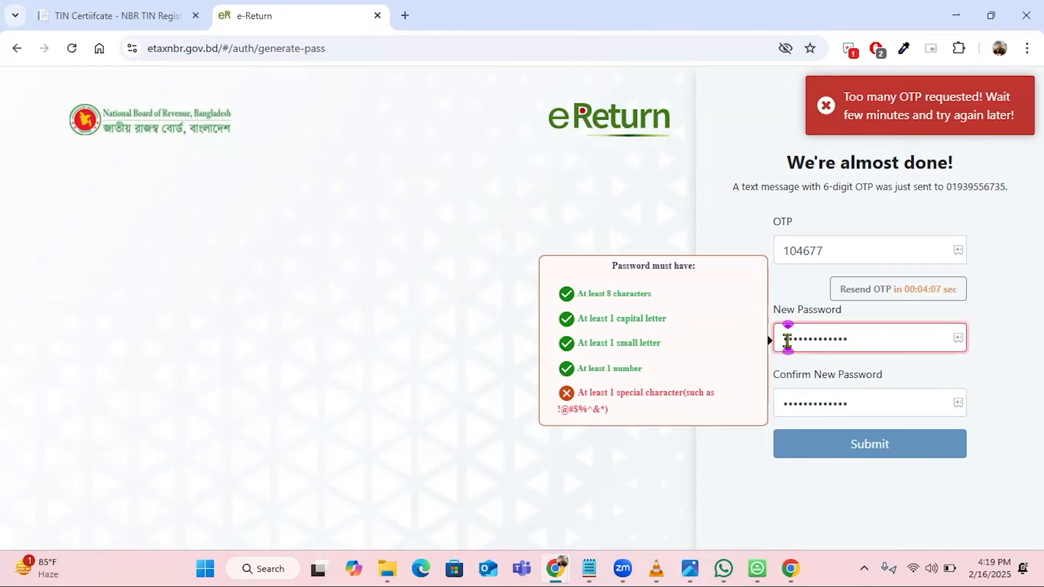
pyautogui.click(848, 338)
pyautogui.click(788, 338)
pyautogui.write('@')
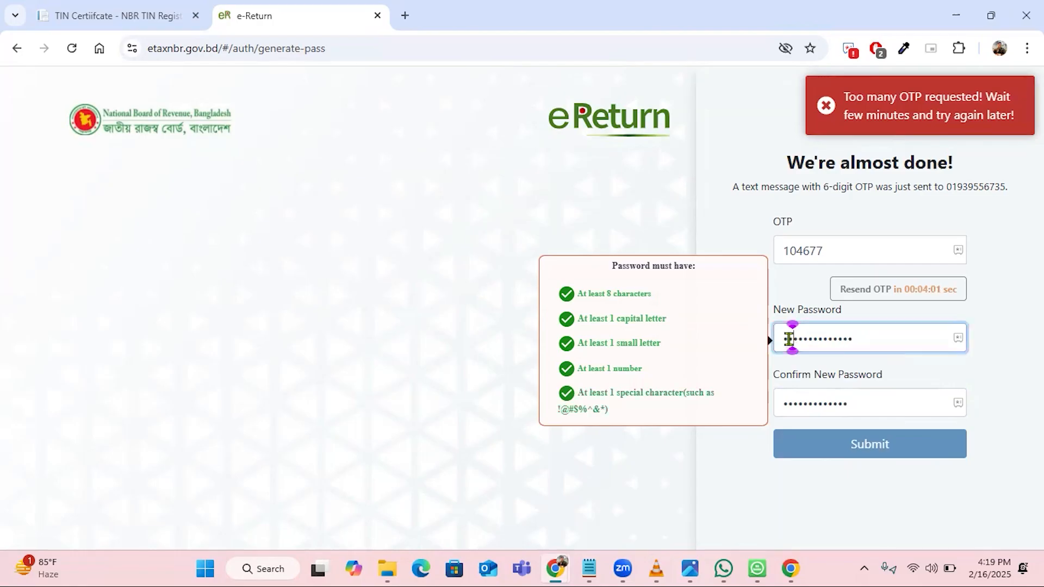
pyautogui.click(790, 405)
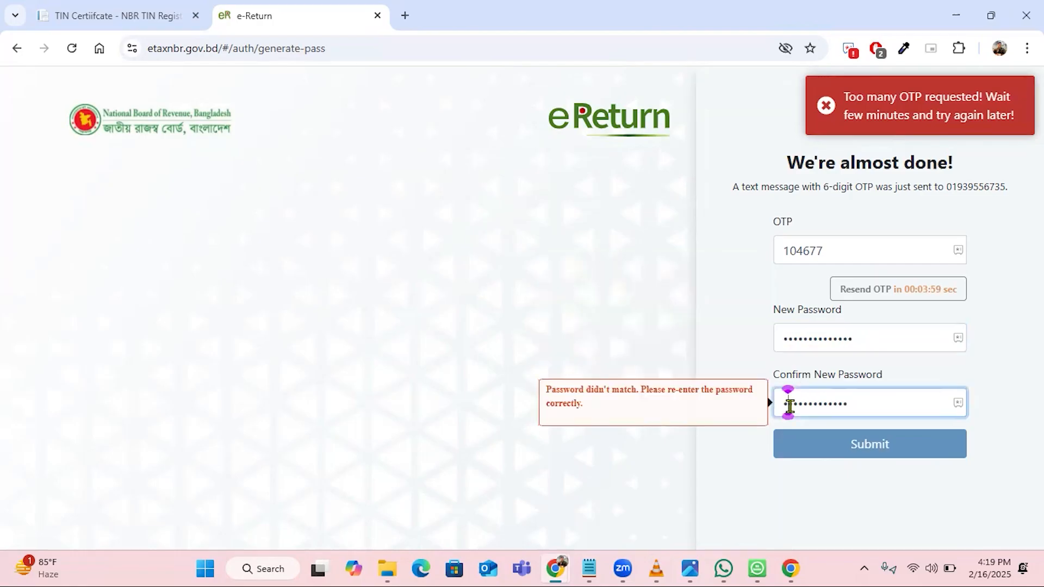
pyautogui.write('@')
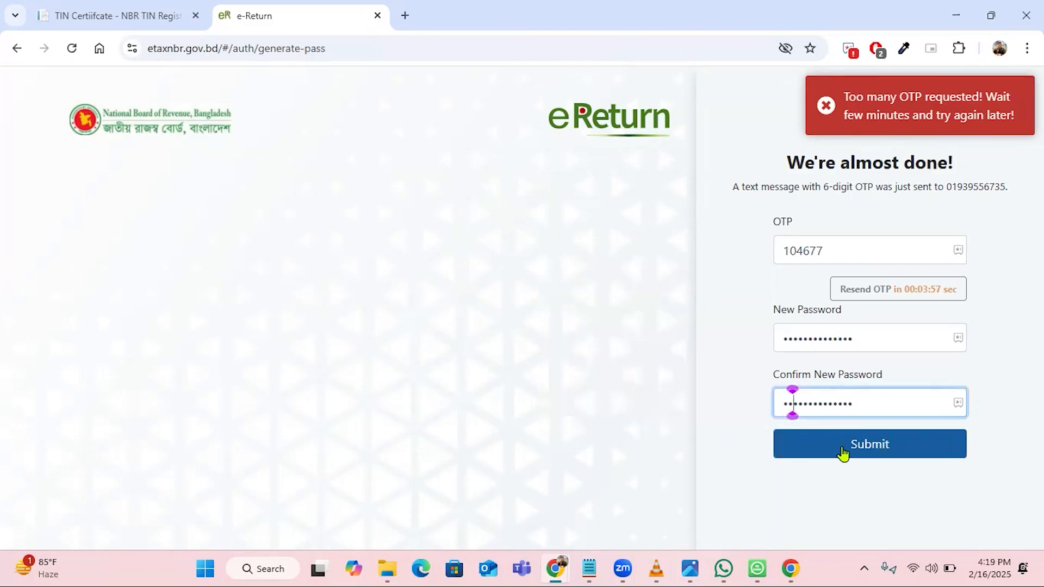
pyautogui.click(843, 453)
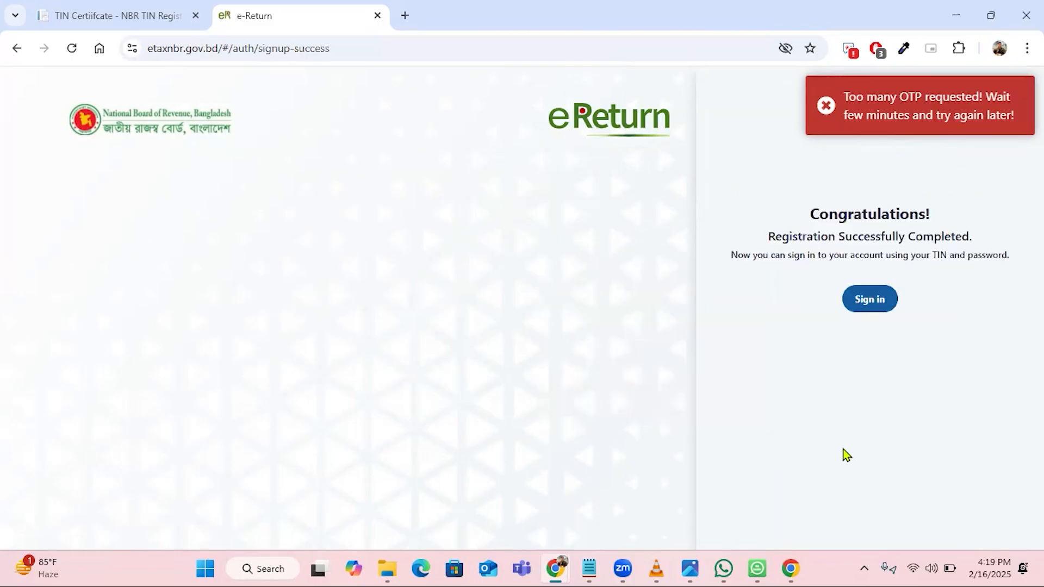
pyautogui.click(865, 313)
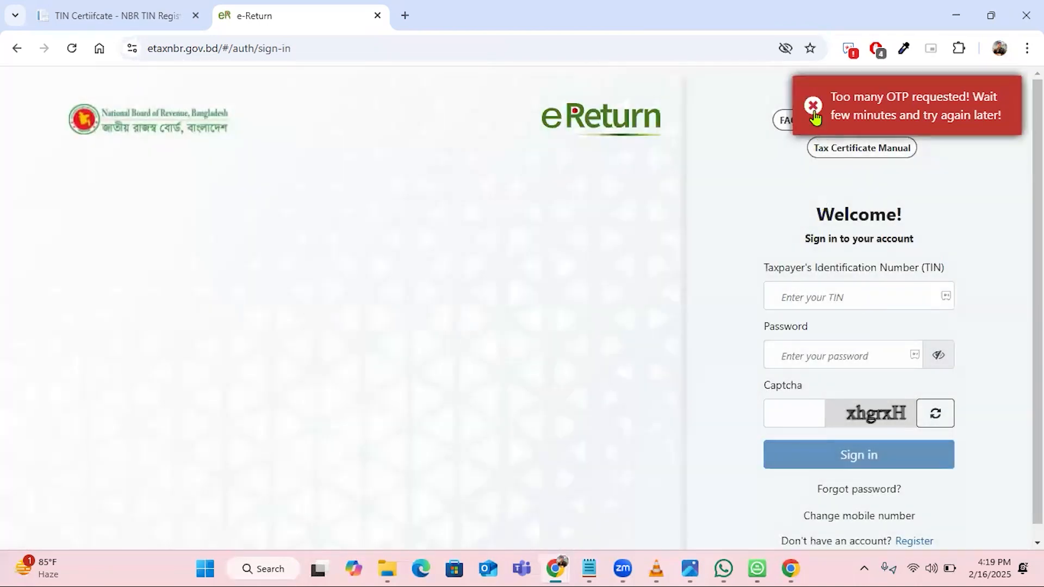
# Dismiss the OTP error and paste the TIN into the sign-in form
pyautogui.click(812, 107)
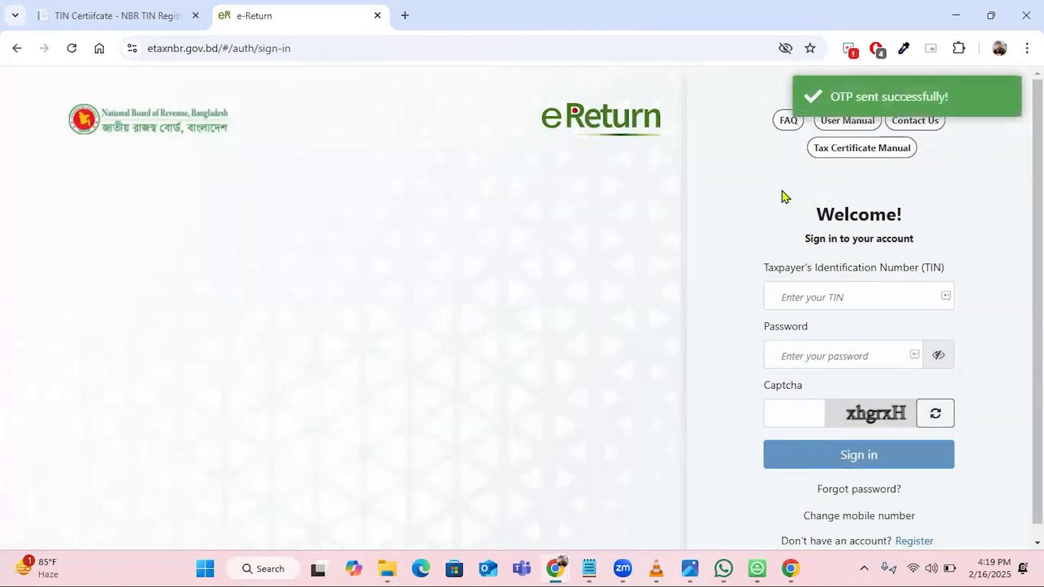
pyautogui.click(800, 296)
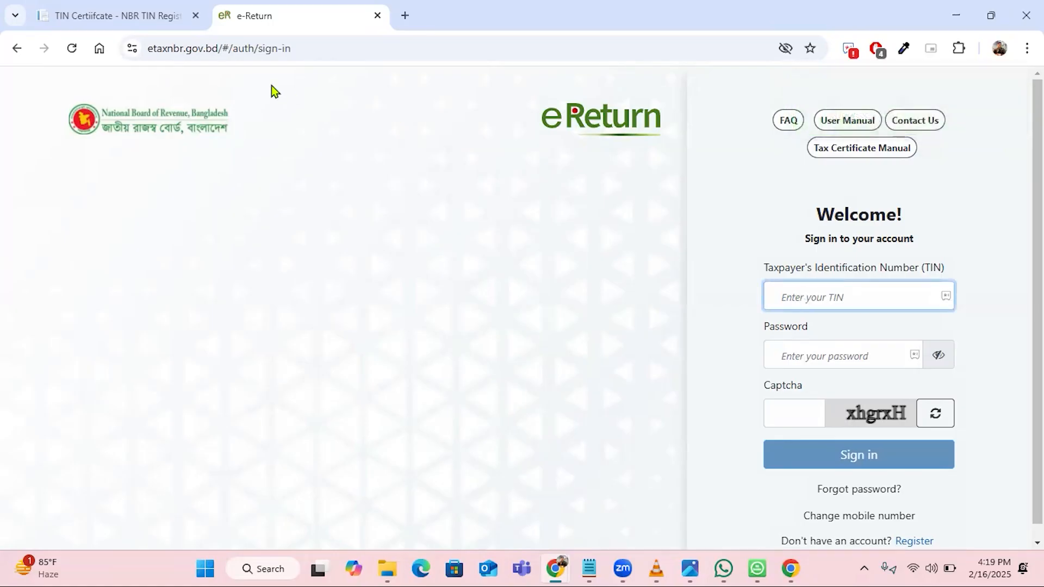
pyautogui.hotkey('ctrl', 'v')
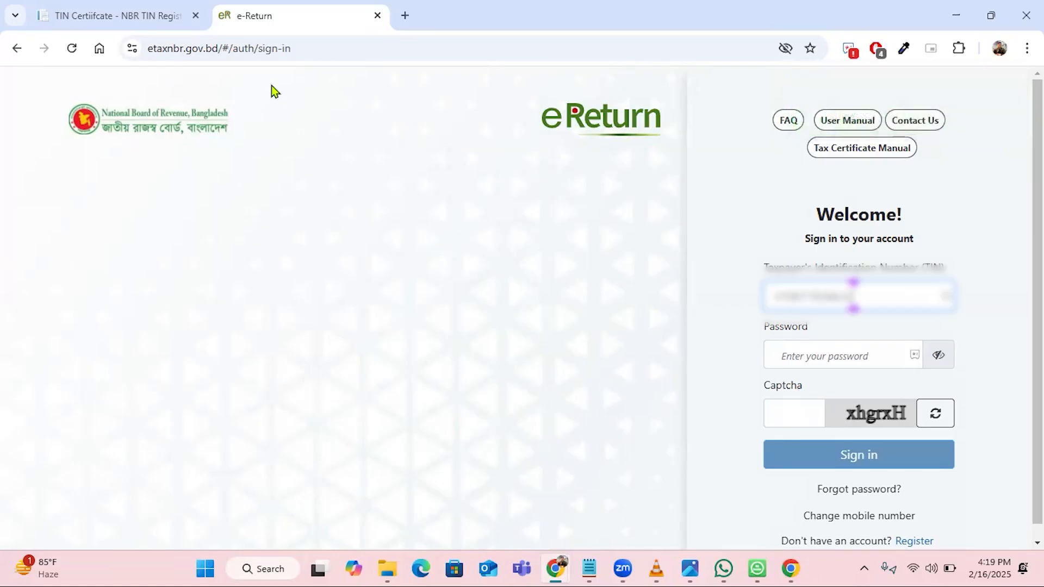
pyautogui.click(83, 15)
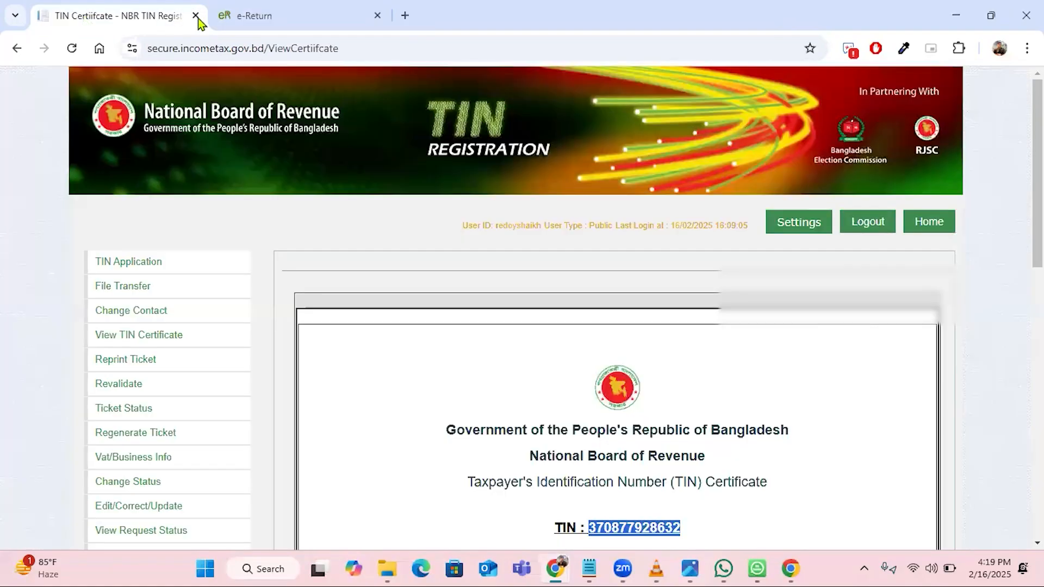
pyautogui.click(237, 21)
# Enter the account password and the captcha, then sign in
pyautogui.click(808, 343)
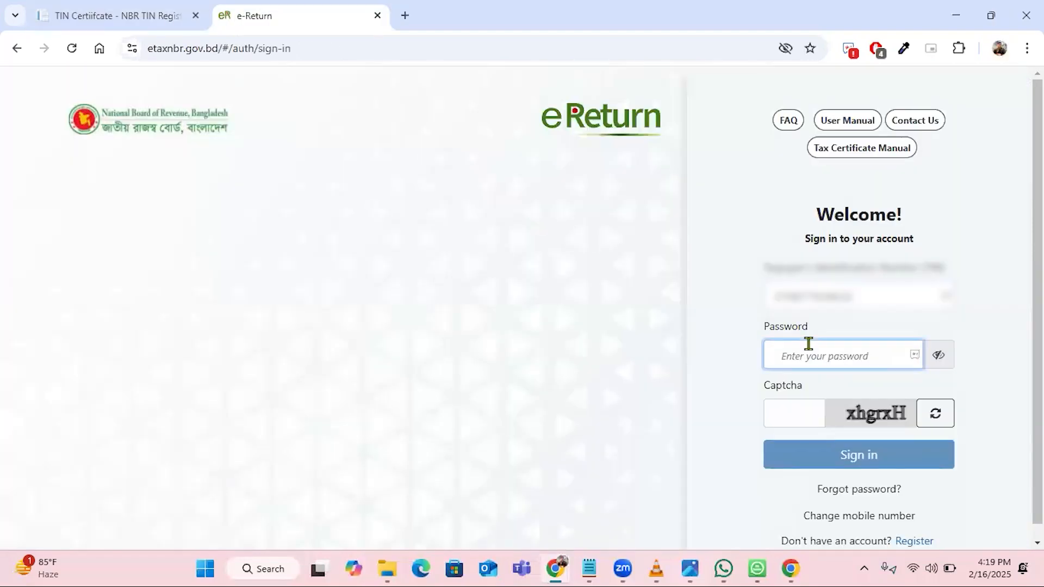
pyautogui.write('••••••••••••••')
pyautogui.click(792, 413)
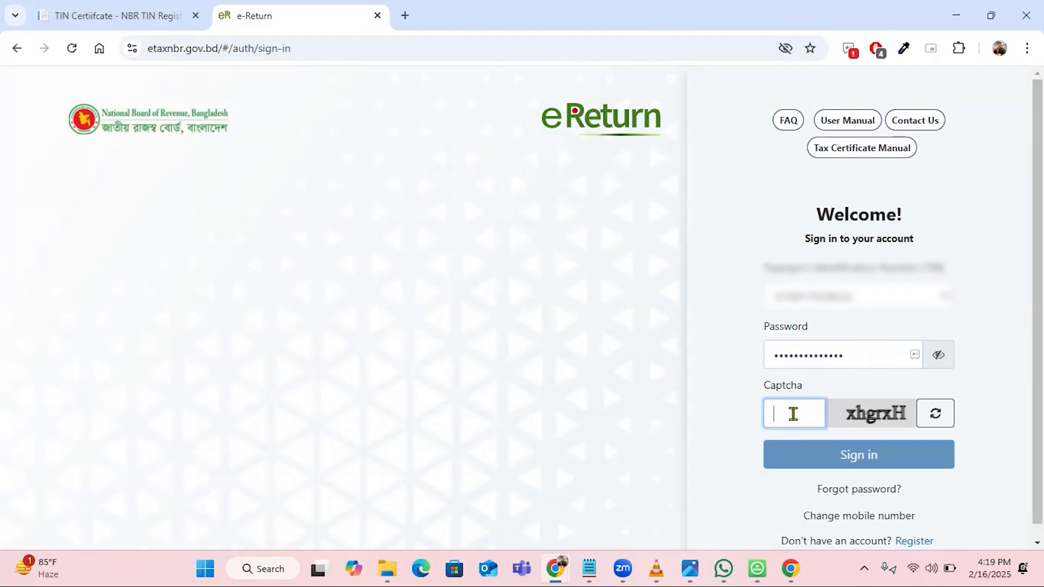
pyautogui.write('xhgrxH')
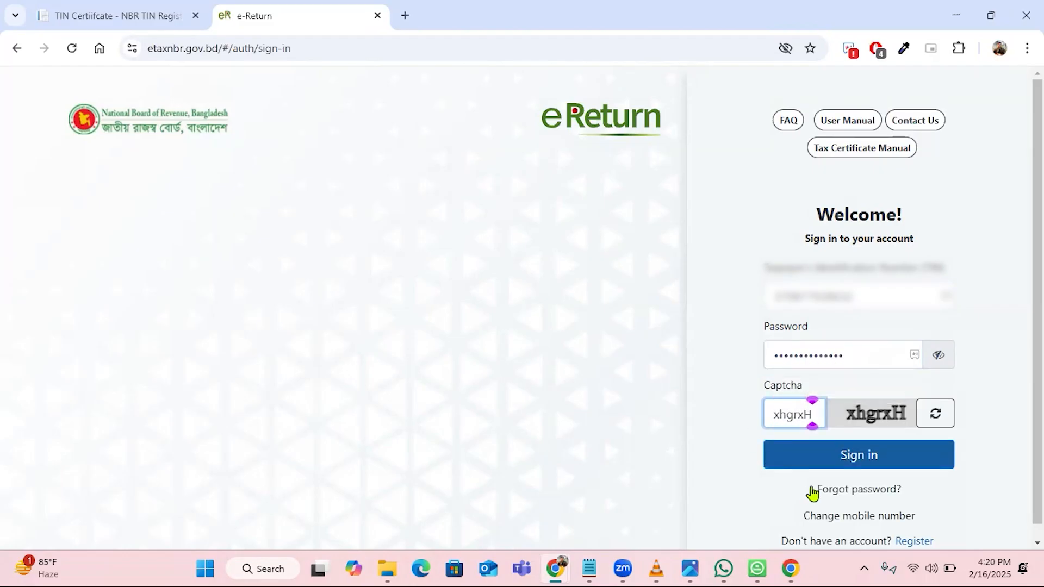
pyautogui.click(743, 465)
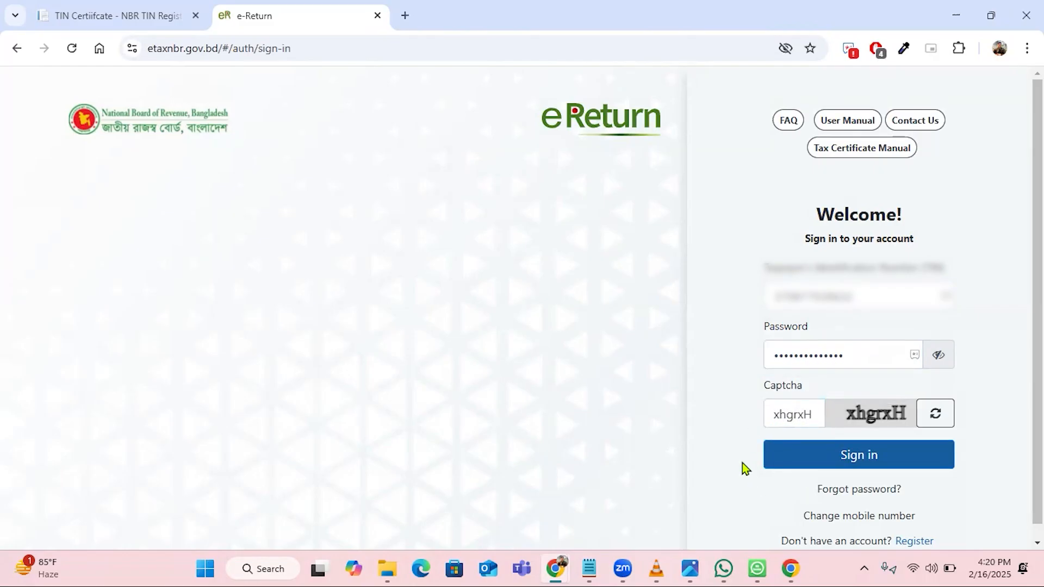
pyautogui.click(808, 456)
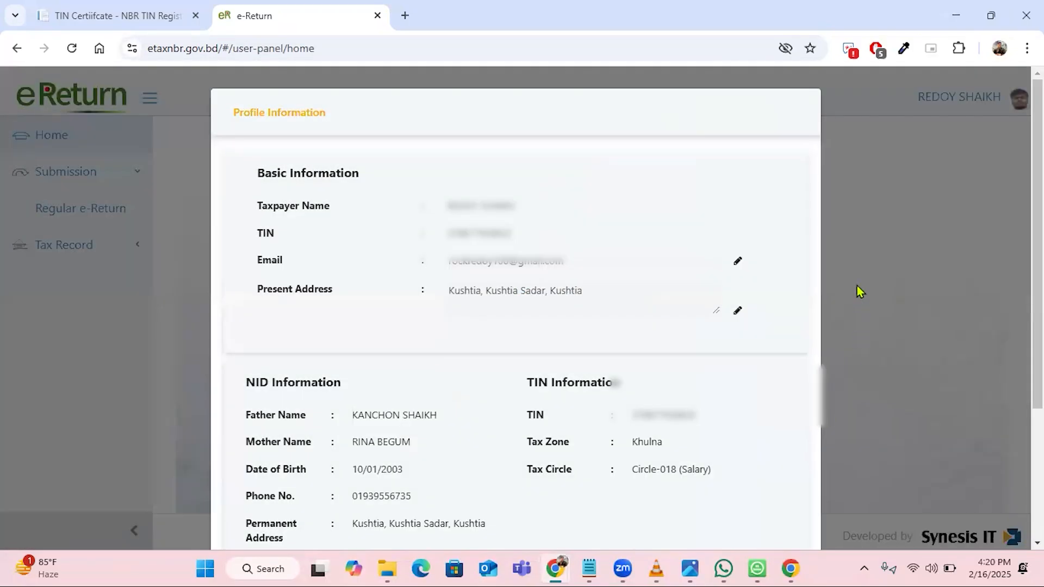
# Save the Profile Information dialog to reach the 'Welcome to eReturn' home page
pyautogui.scroll(-1, 798, 231)
pyautogui.scroll(-3, 799, 231)
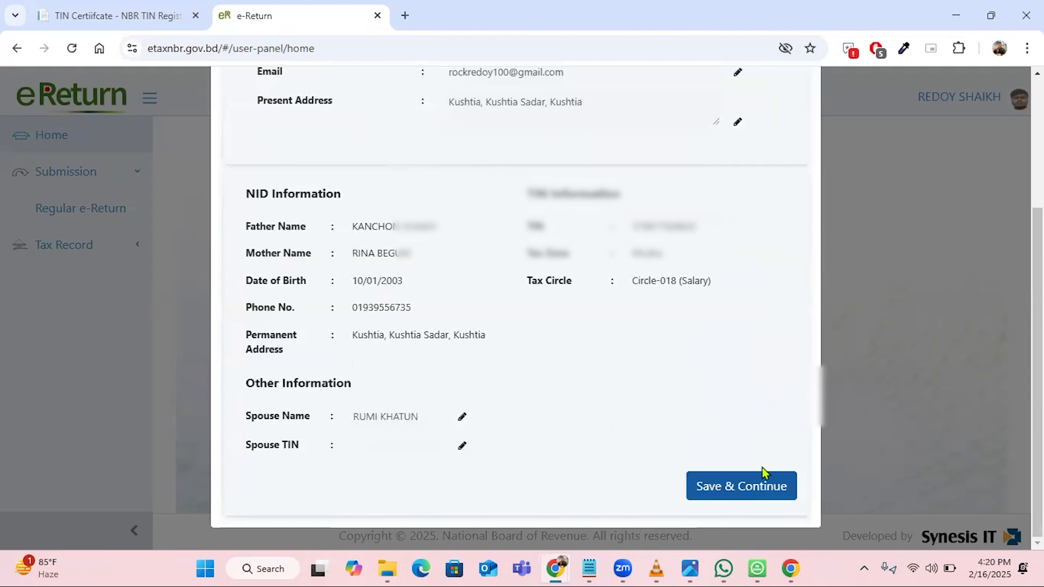
pyautogui.click(763, 486)
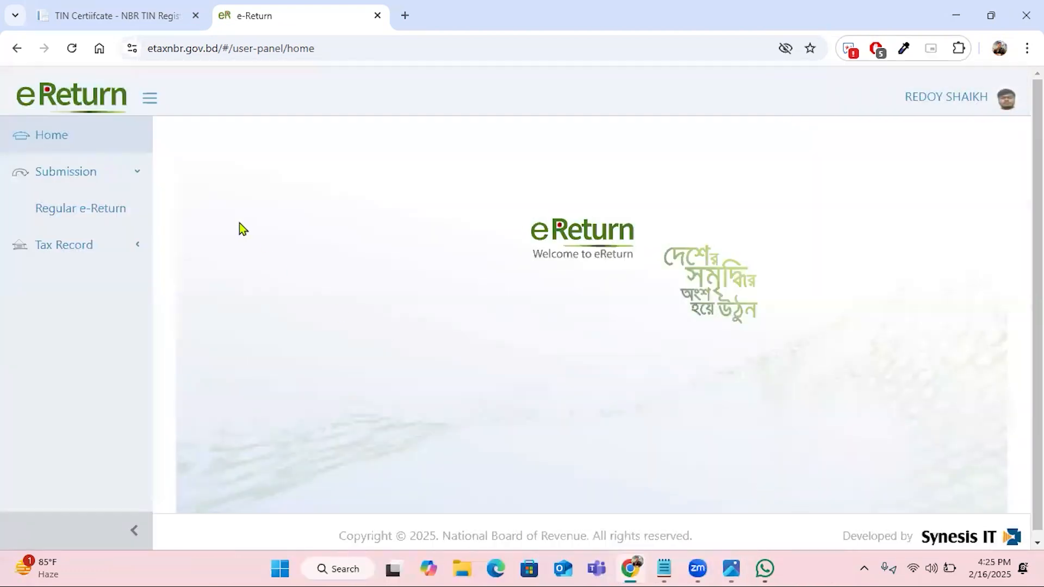
# Open Submission > Regular e-Return and review the 2024-2025 assessment form (Self scheme, Resident)
pyautogui.click(110, 216)
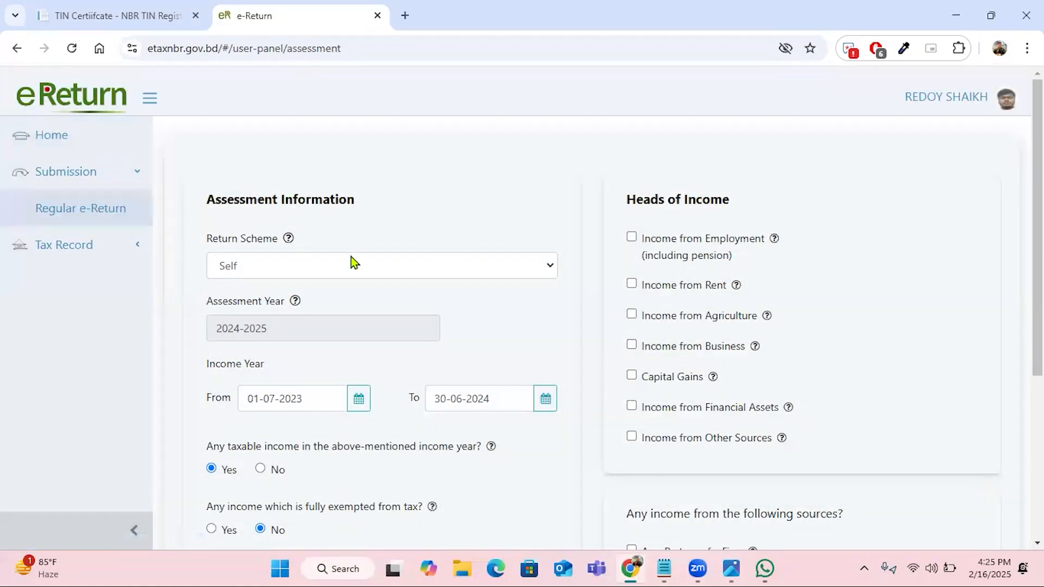
pyautogui.scroll(-1, 354, 262)
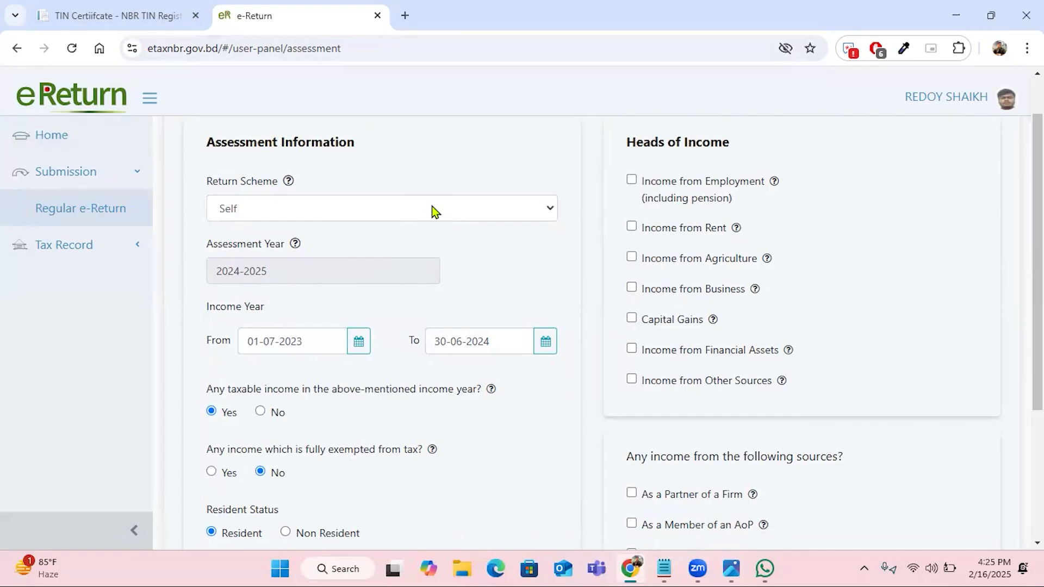
pyautogui.scroll(-1, 467, 264)
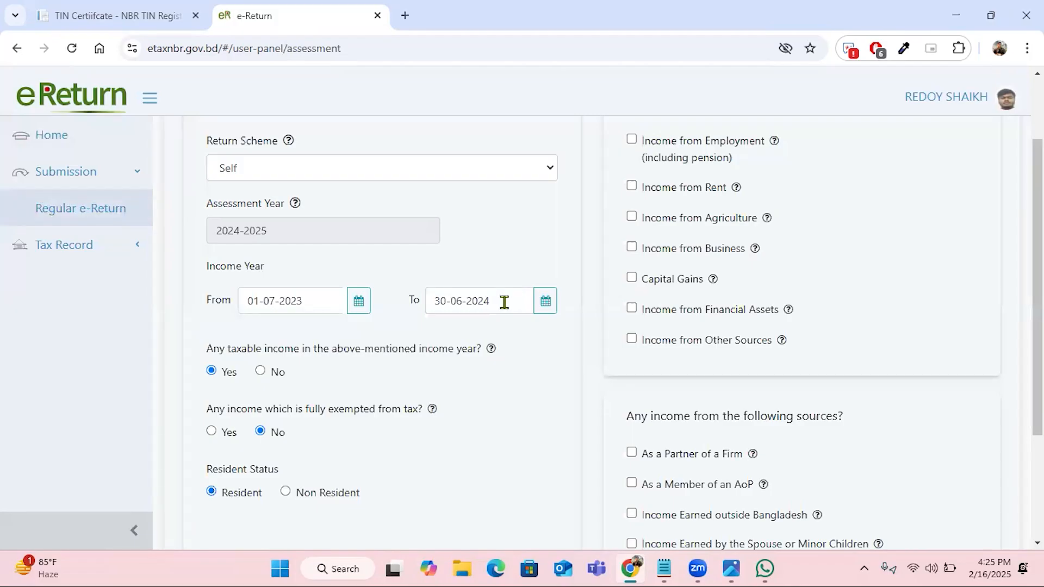
pyautogui.scroll(-1, 514, 373)
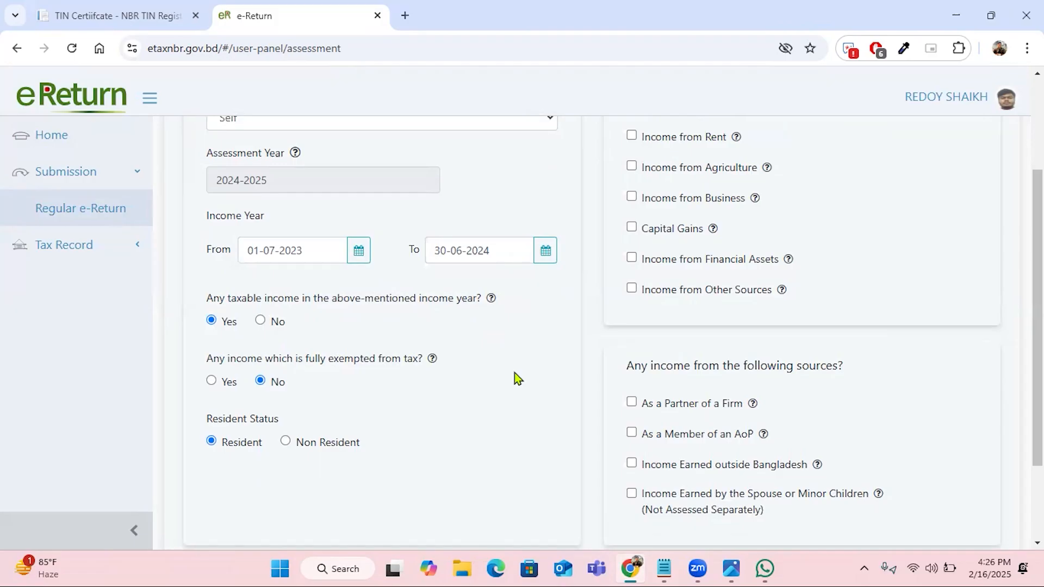
pyautogui.scroll(1, 514, 373)
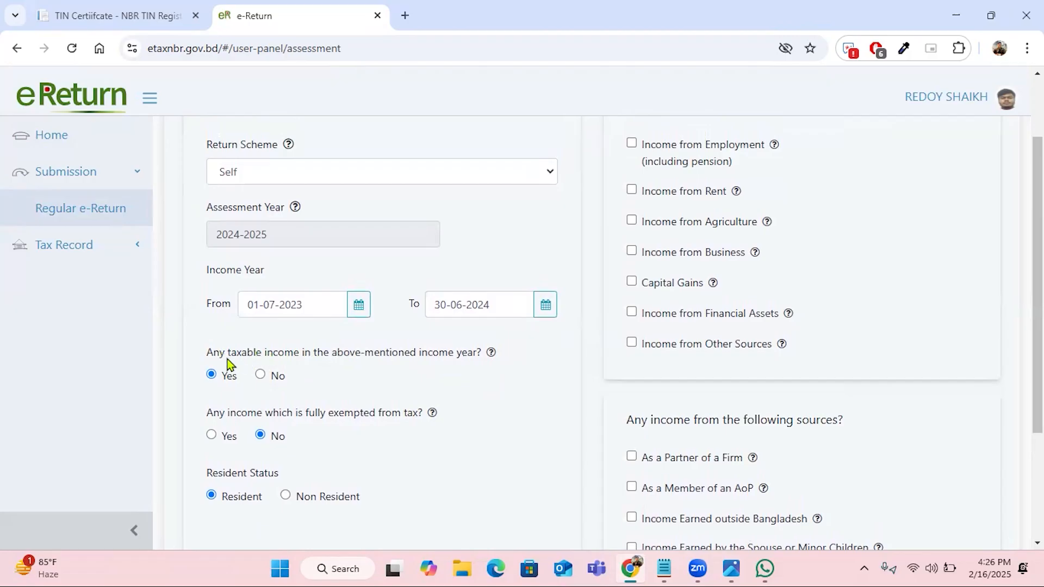
pyautogui.scroll(1, 630, 266)
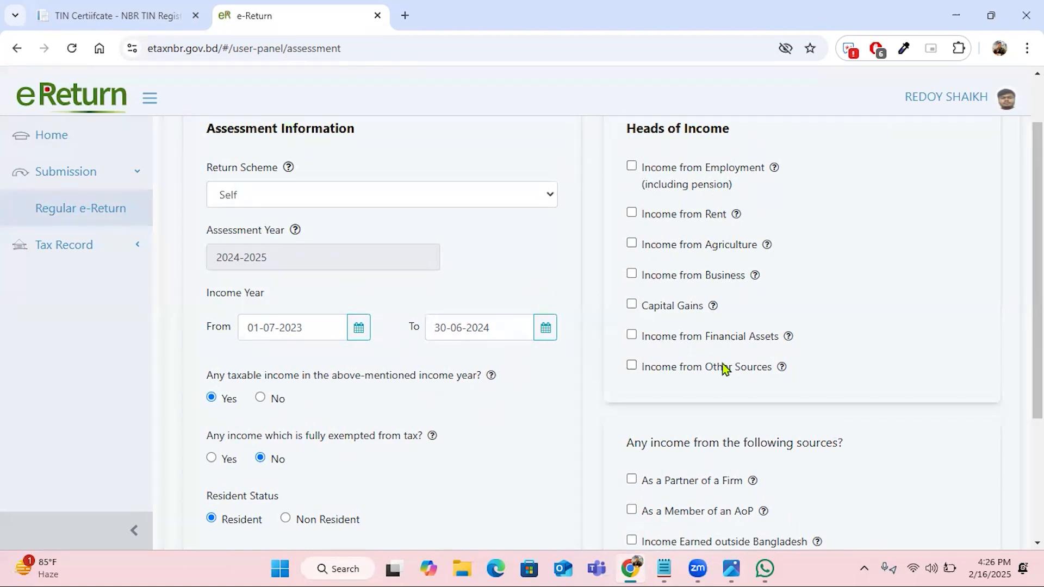
pyautogui.scroll(-1, 723, 369)
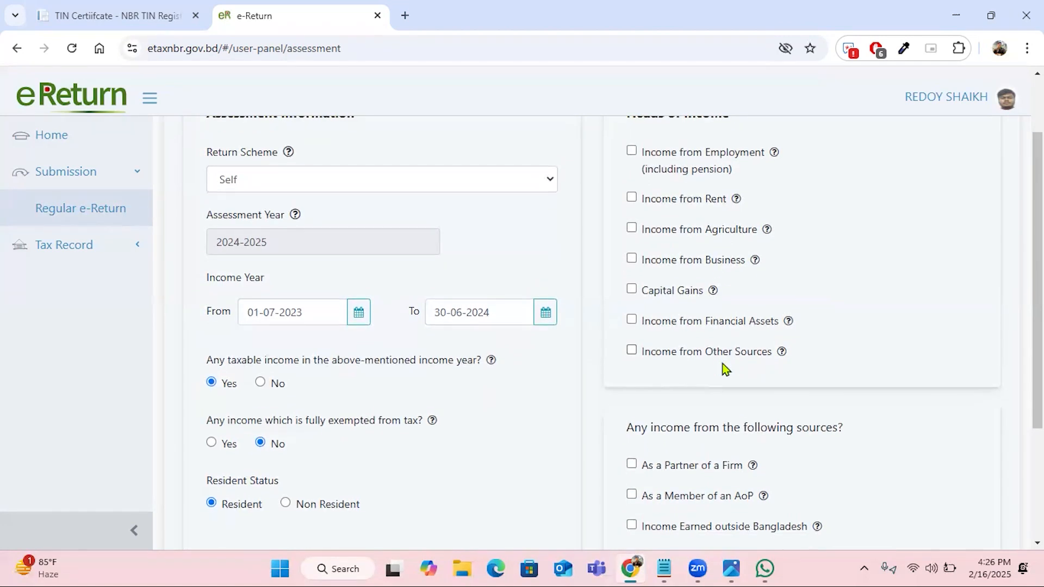
pyautogui.scroll(1, 723, 369)
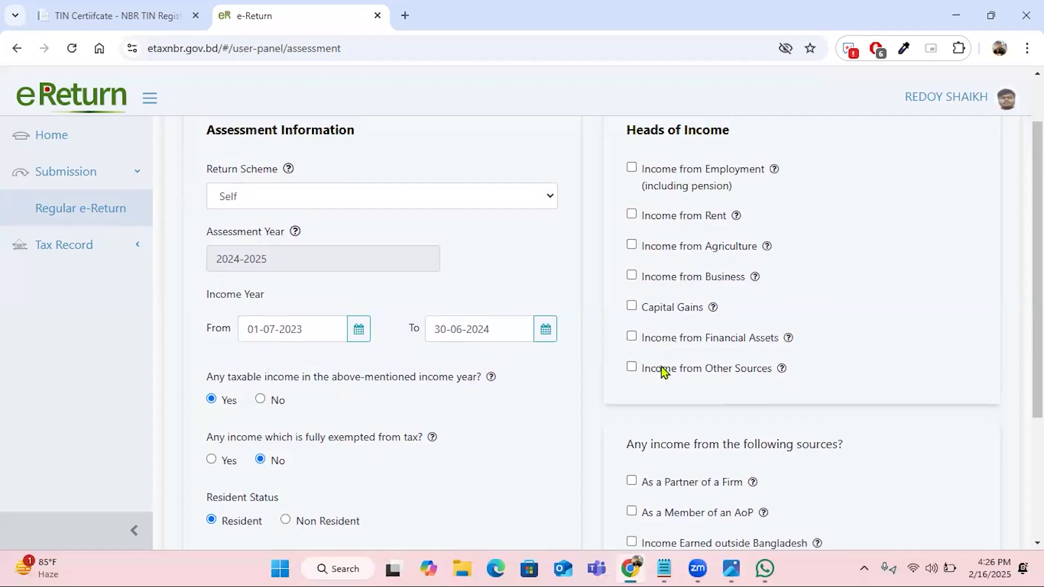
pyautogui.click(259, 400)
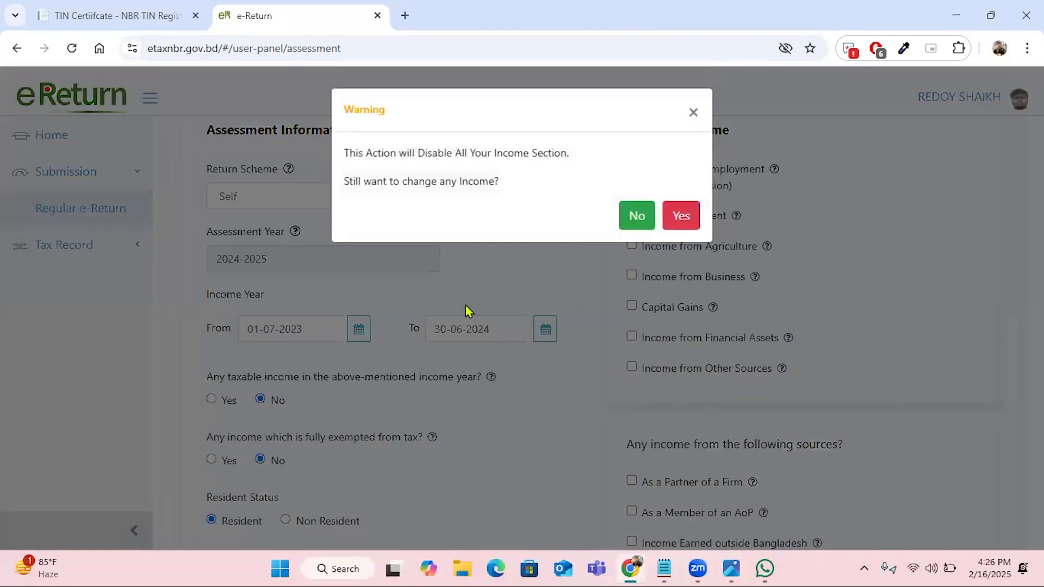
pyautogui.click(681, 217)
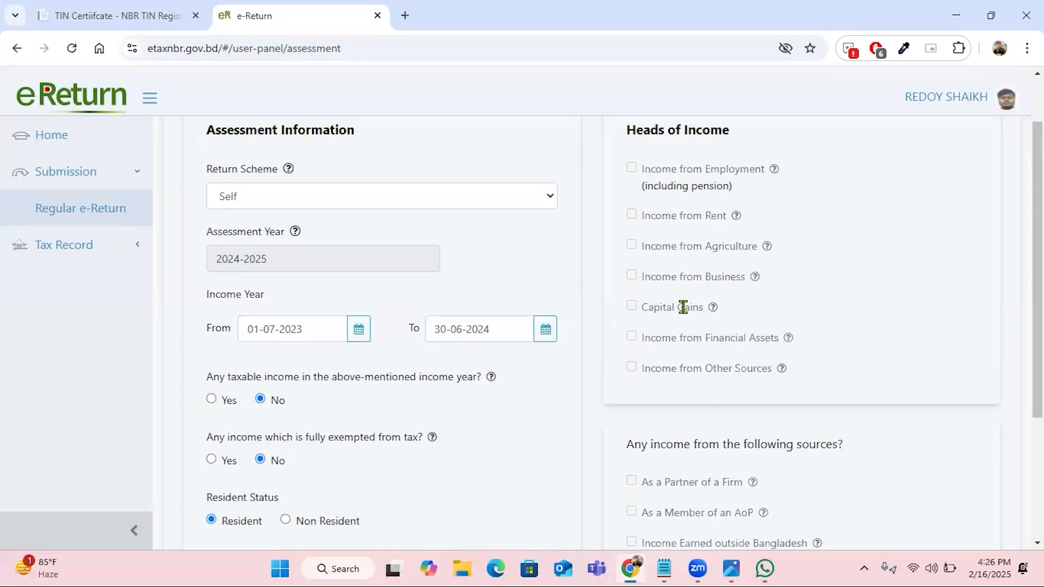
pyautogui.scroll(-2, 683, 320)
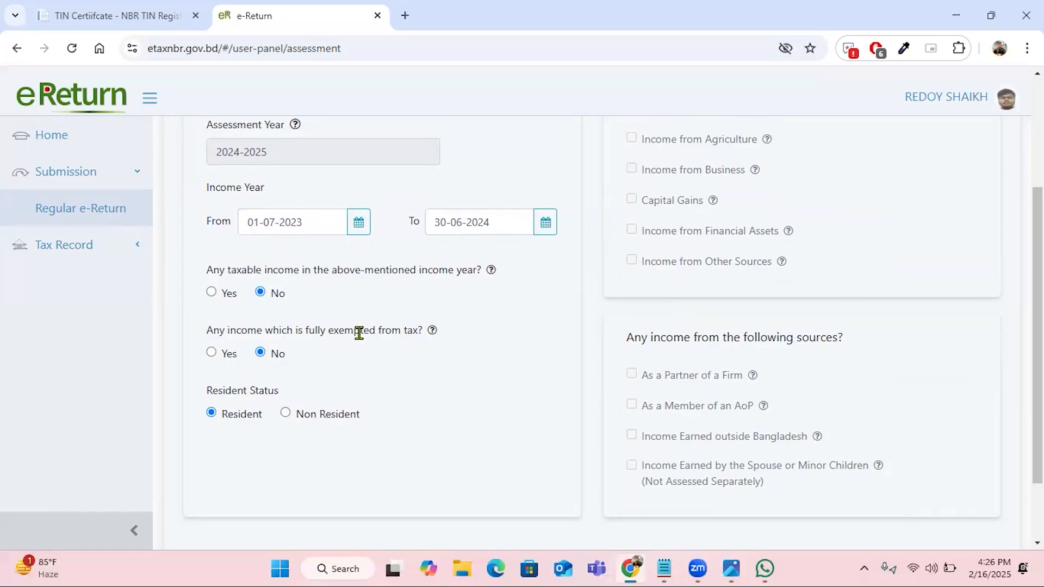
pyautogui.click(211, 354)
pyautogui.scroll(-2, 311, 435)
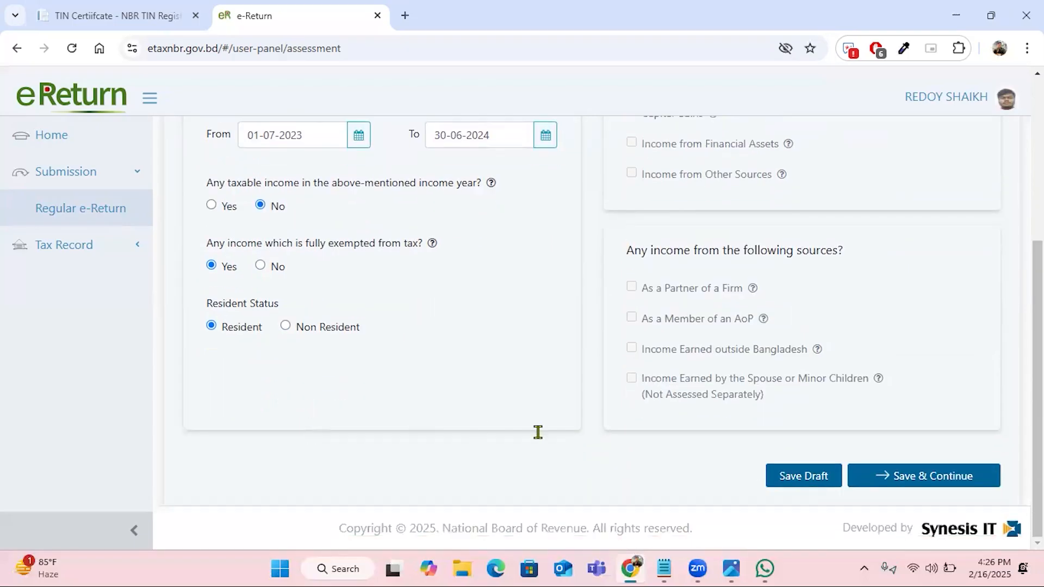
# Save the assessment, answer No to Gross Wealth over 50,00,000, and save the additional information
pyautogui.click(907, 476)
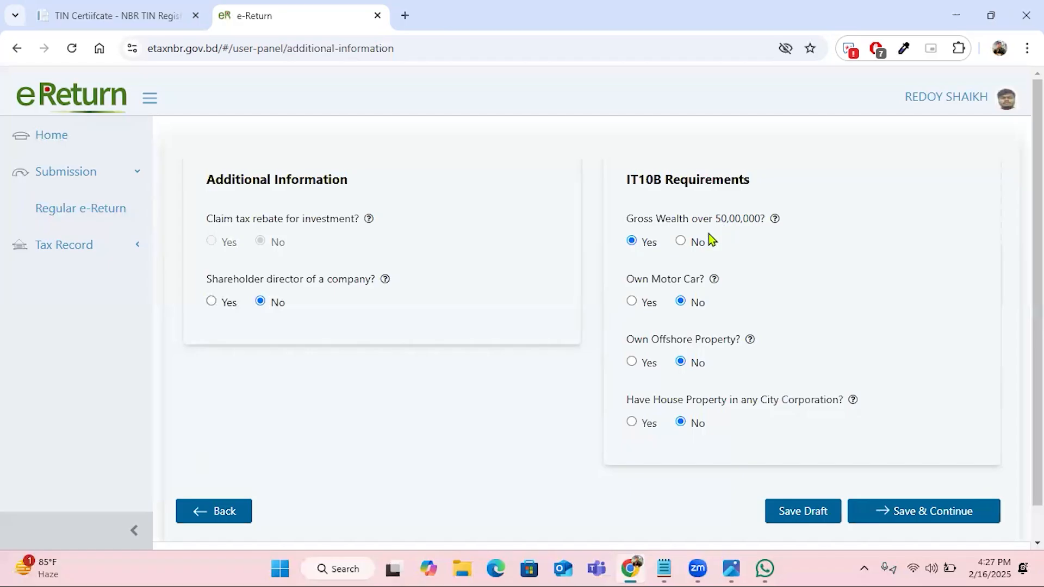
pyautogui.click(681, 242)
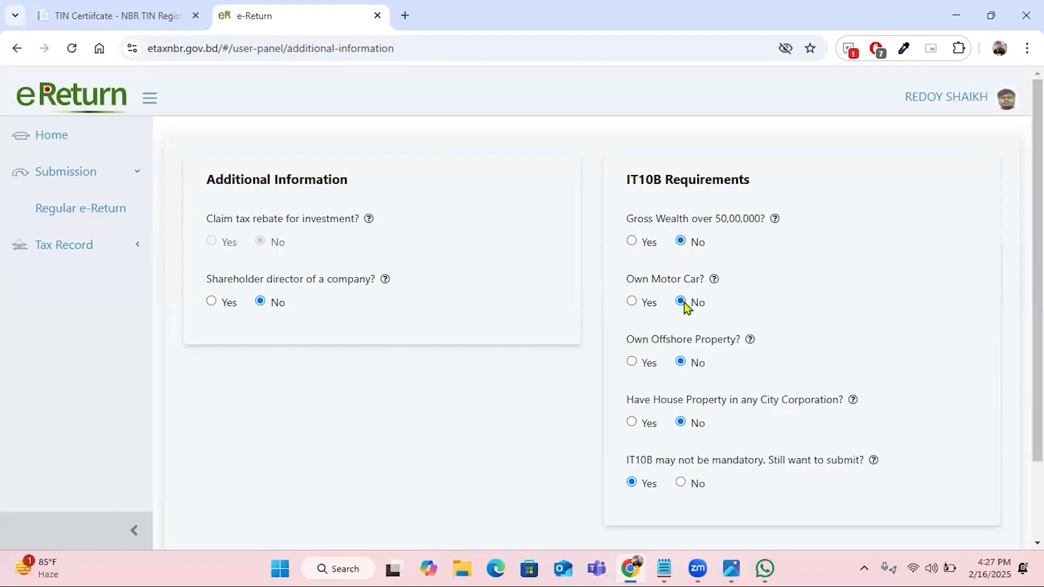
pyautogui.scroll(-2, 717, 361)
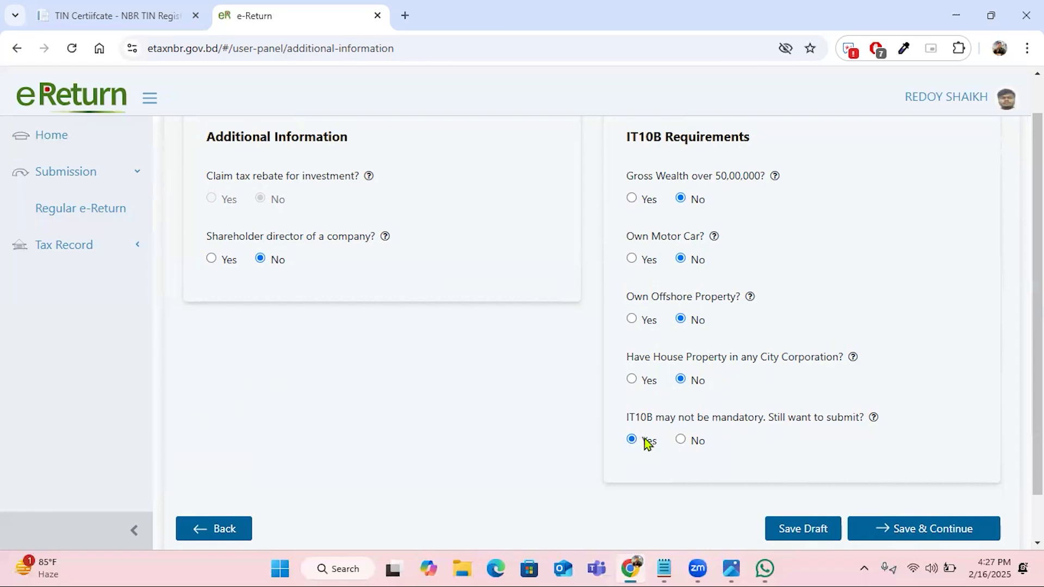
pyautogui.click(881, 526)
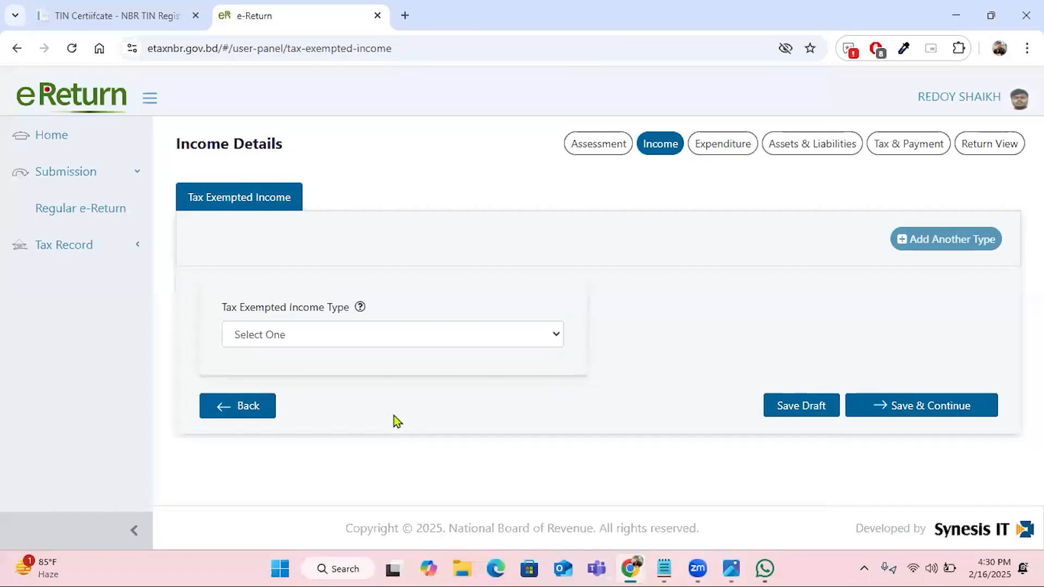
# Choose Foreign Remittance as the exempted income type with a remitted amount of 100000
pyautogui.click(358, 335)
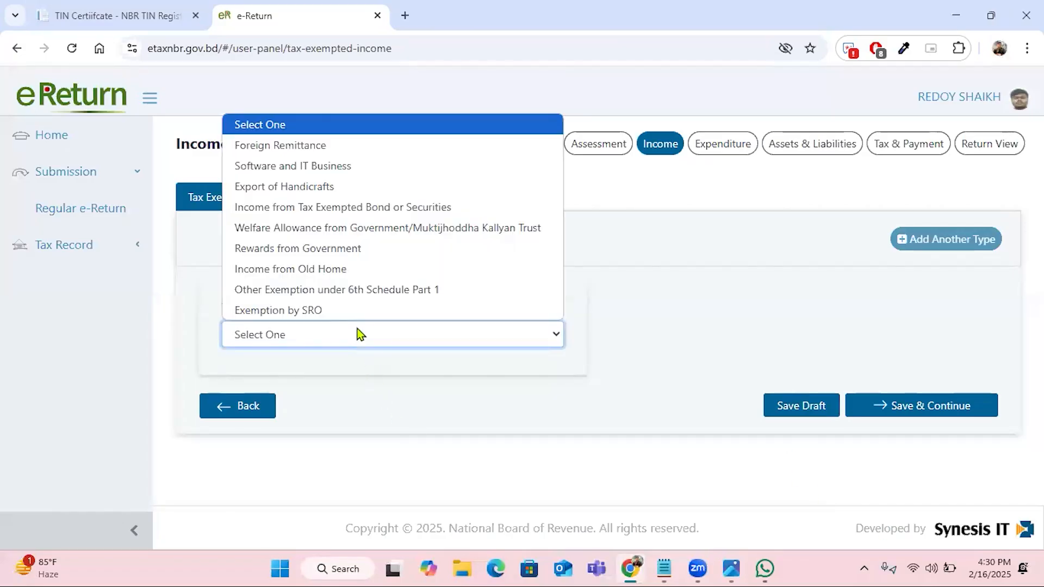
pyautogui.click(351, 155)
pyautogui.click(388, 385)
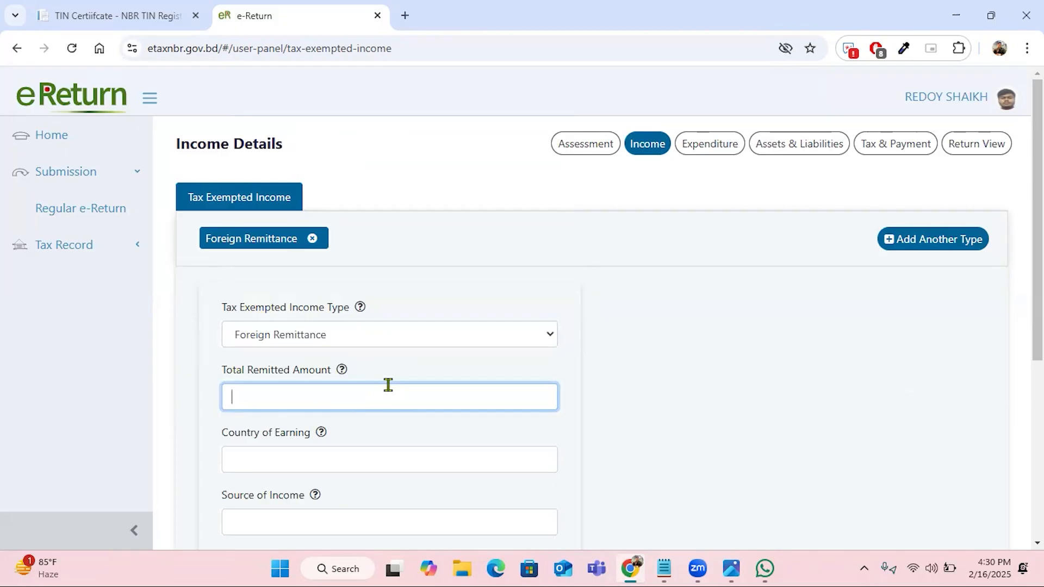
pyautogui.write('100000')
pyautogui.click(707, 353)
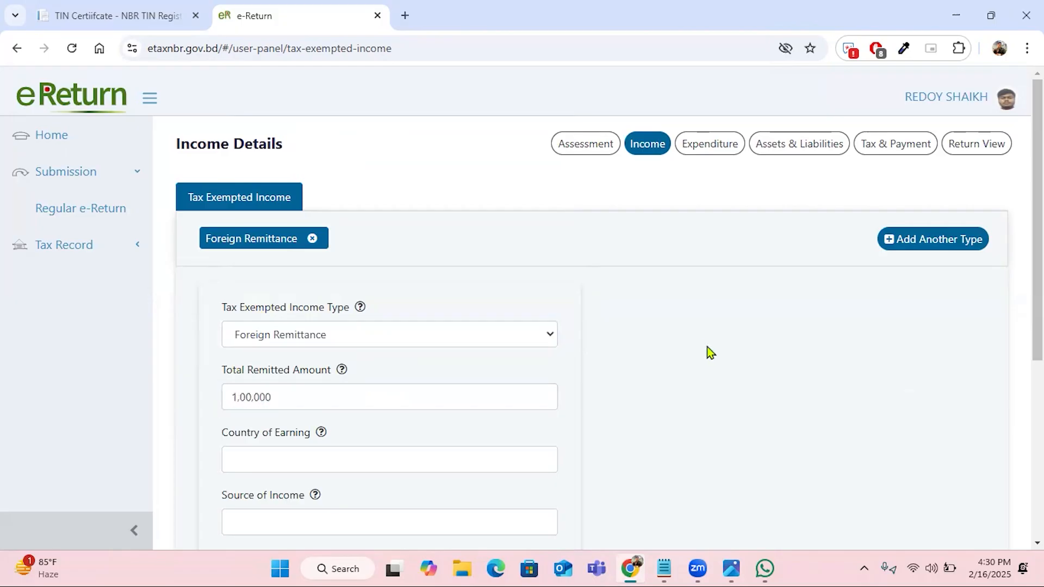
# Enter USA as country of earning and Freelancing as the source of income
pyautogui.scroll(-2, 708, 352)
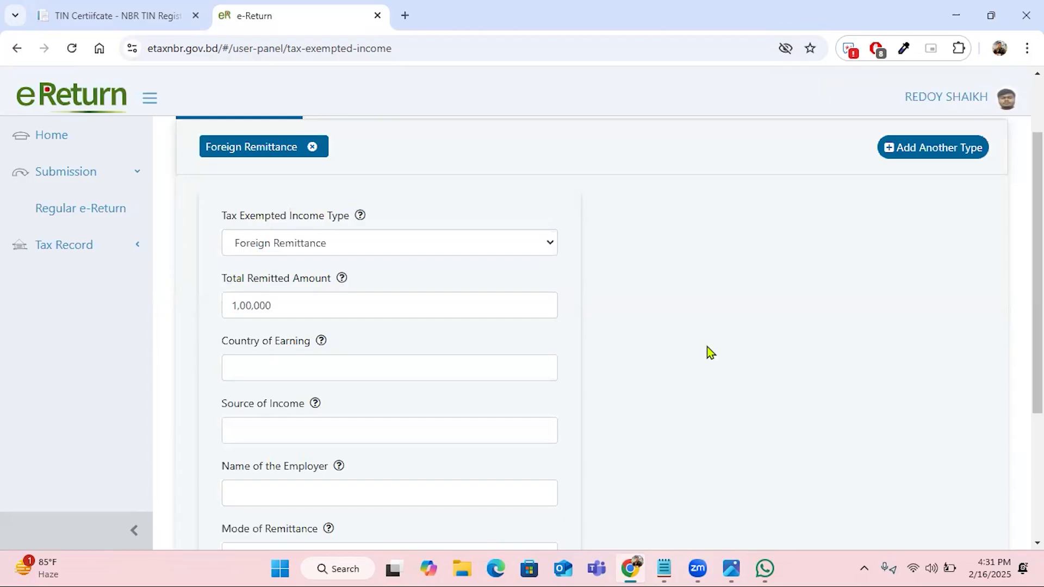
pyautogui.scroll(-1, 710, 352)
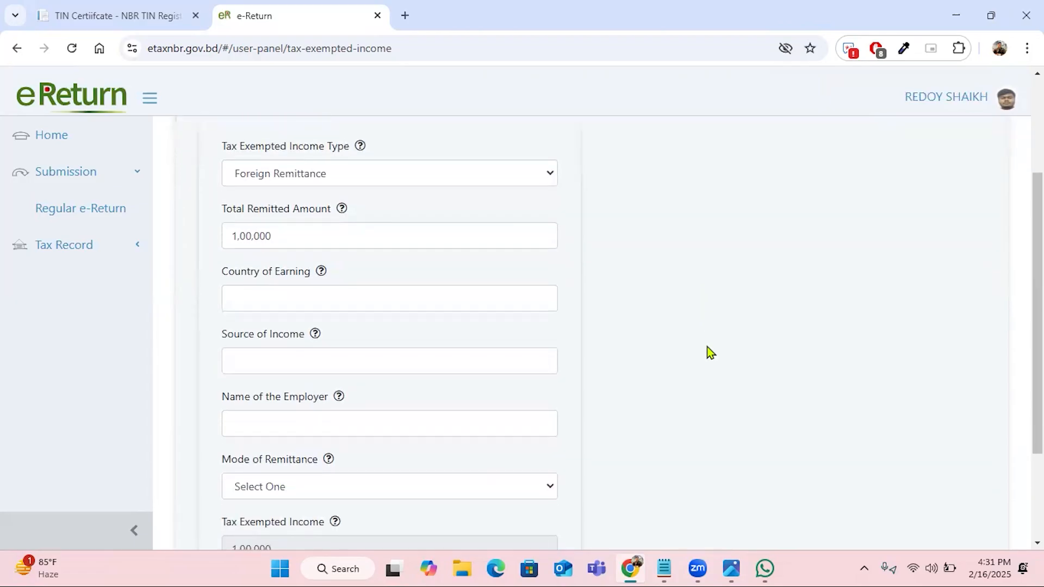
pyautogui.click(387, 298)
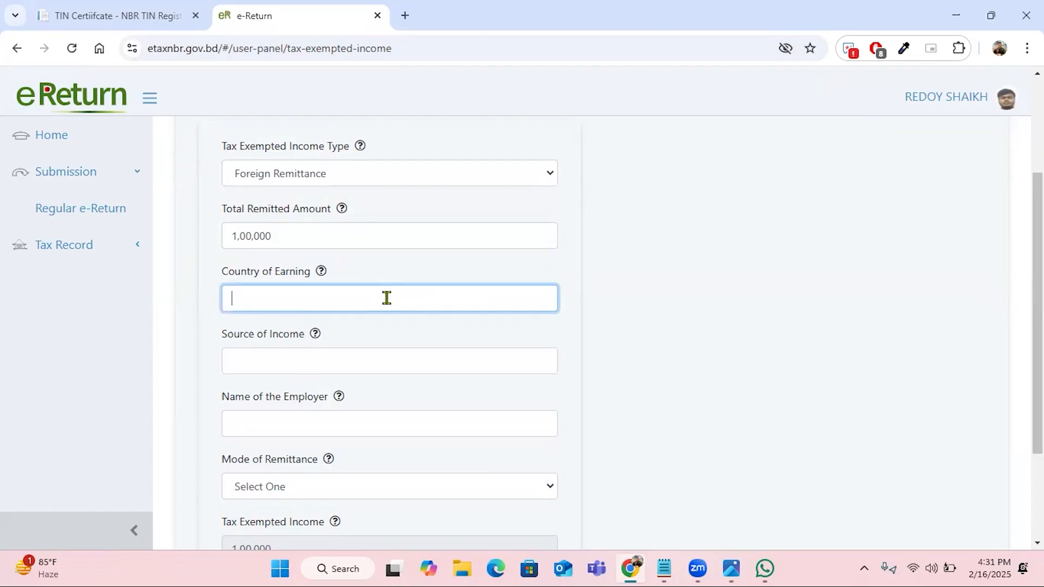
pyautogui.write('USA')
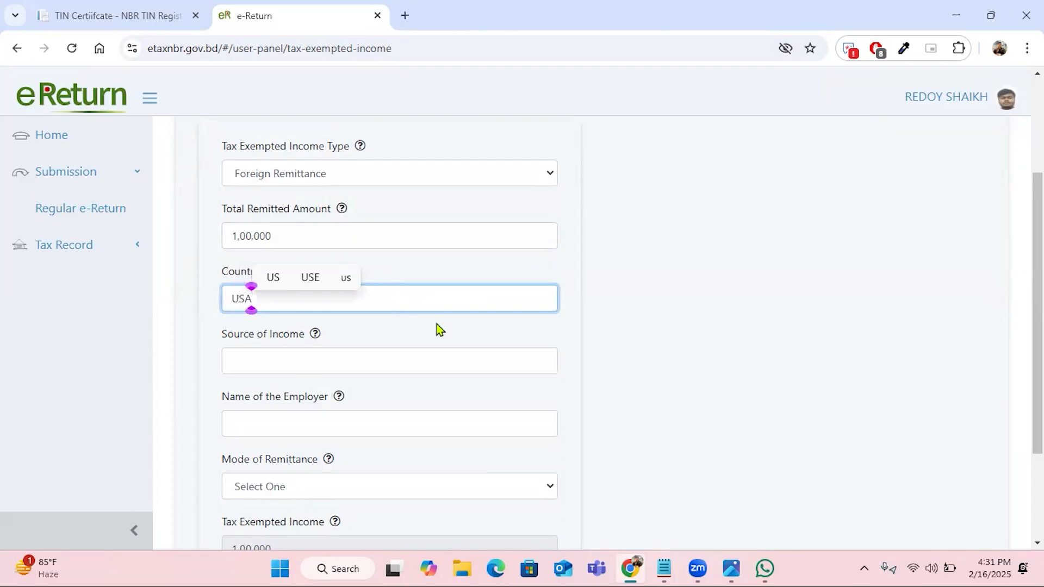
pyautogui.click(586, 327)
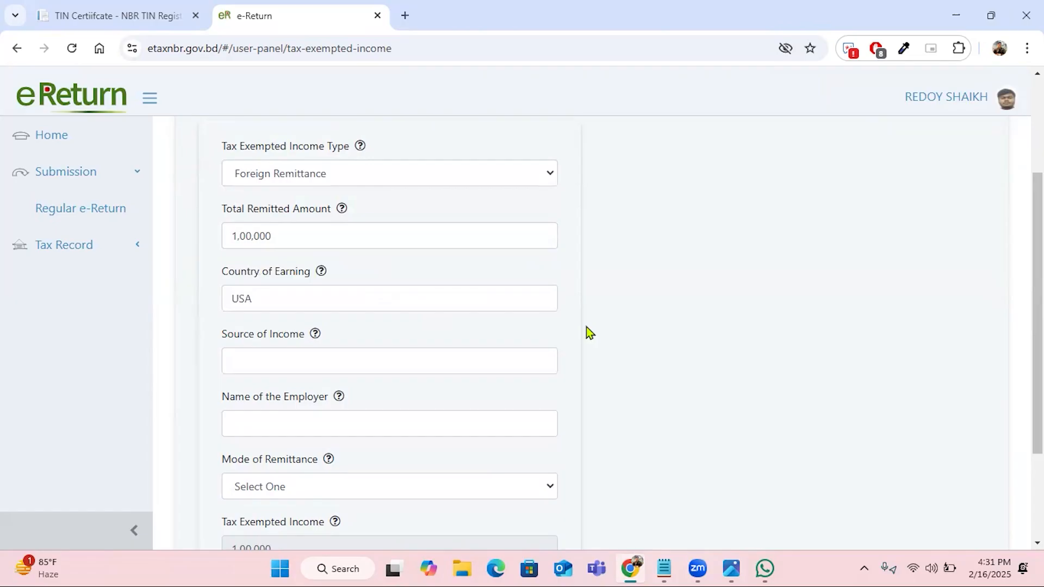
pyautogui.click(438, 363)
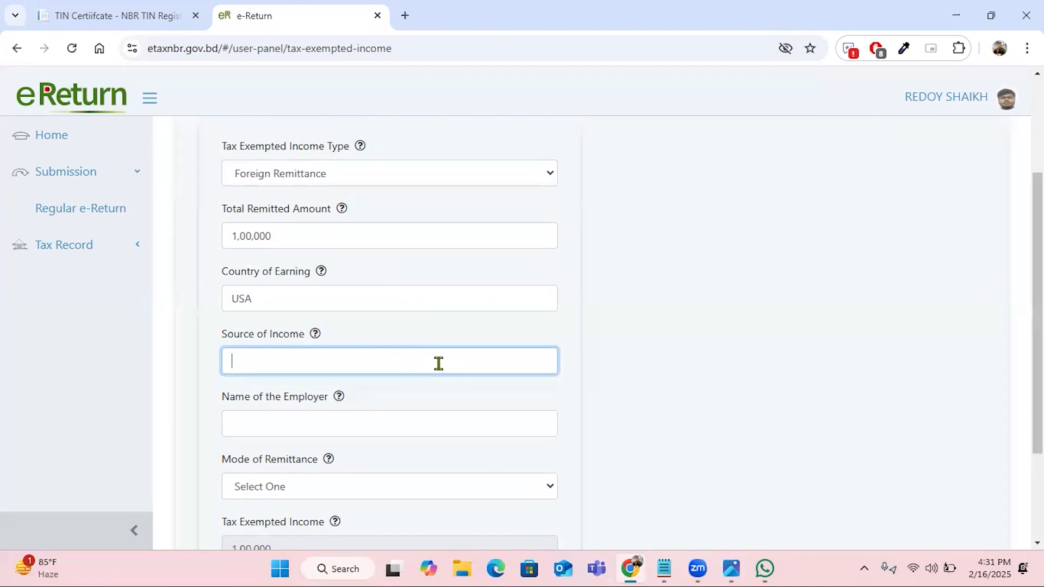
pyautogui.write('Freelanci')
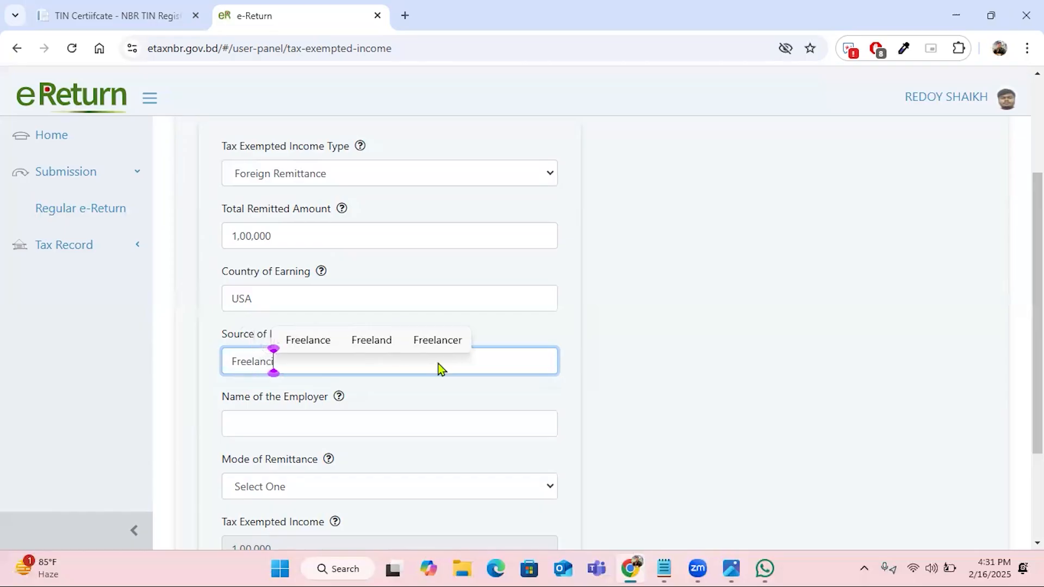
pyautogui.write('ng')
pyautogui.click(678, 375)
# Set the remittance mode to Banking Channel and enter the employer's name
pyautogui.scroll(-1, 677, 374)
pyautogui.click(471, 368)
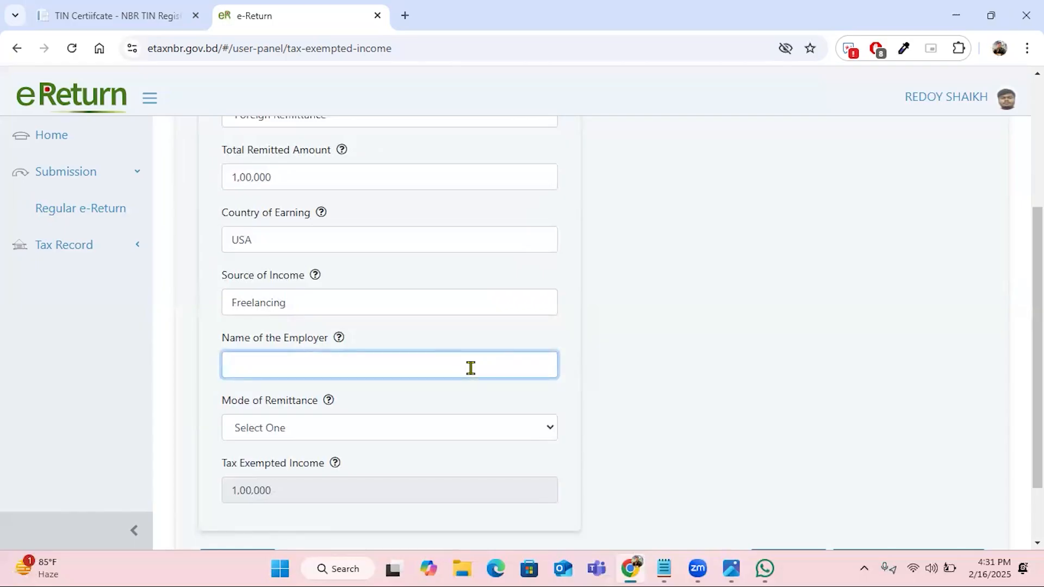
pyautogui.click(448, 438)
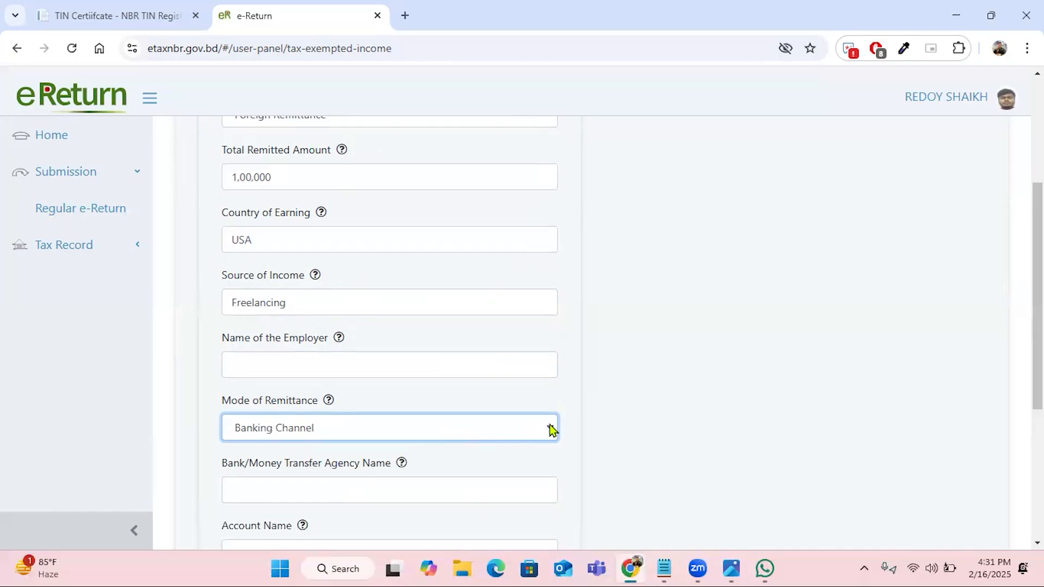
pyautogui.scroll(-3, 549, 424)
pyautogui.click(294, 207)
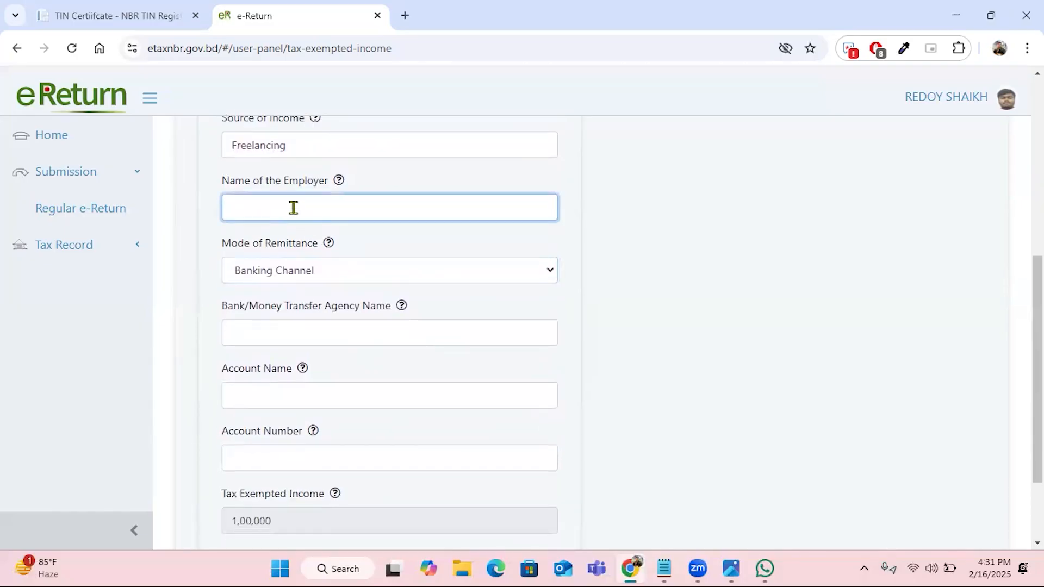
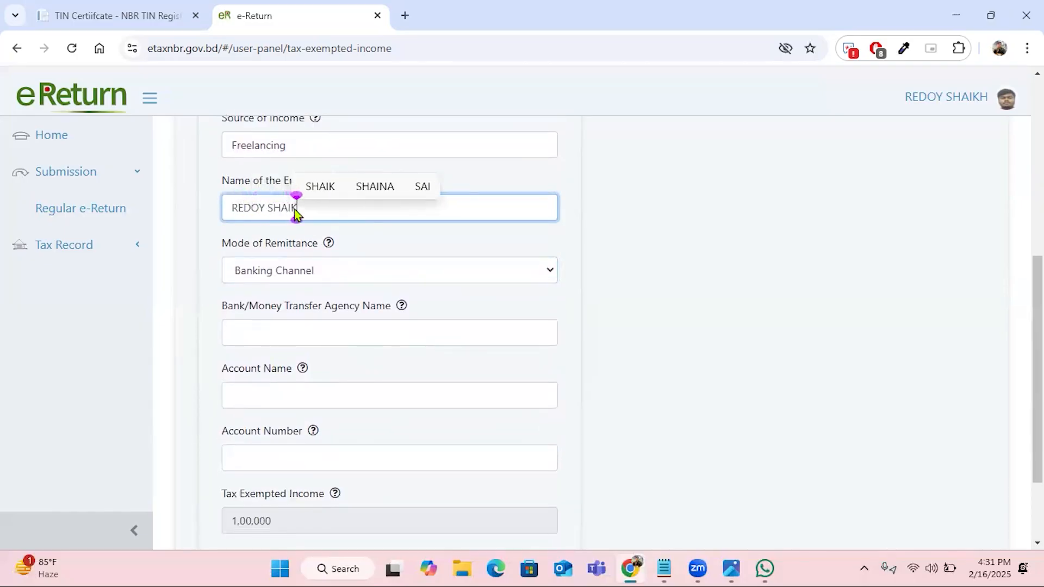
# Enter Dutch bangla bank limited as the bank, plus the account holder's name and account number
pyautogui.click(325, 340)
pyautogui.write('1')
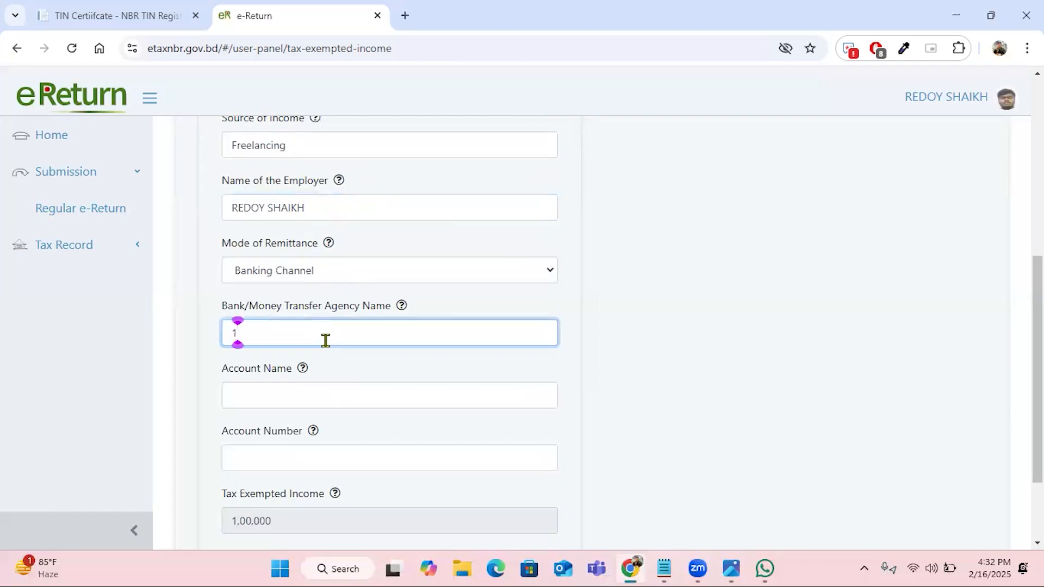
pyautogui.write('Dutch bangla bank limited')
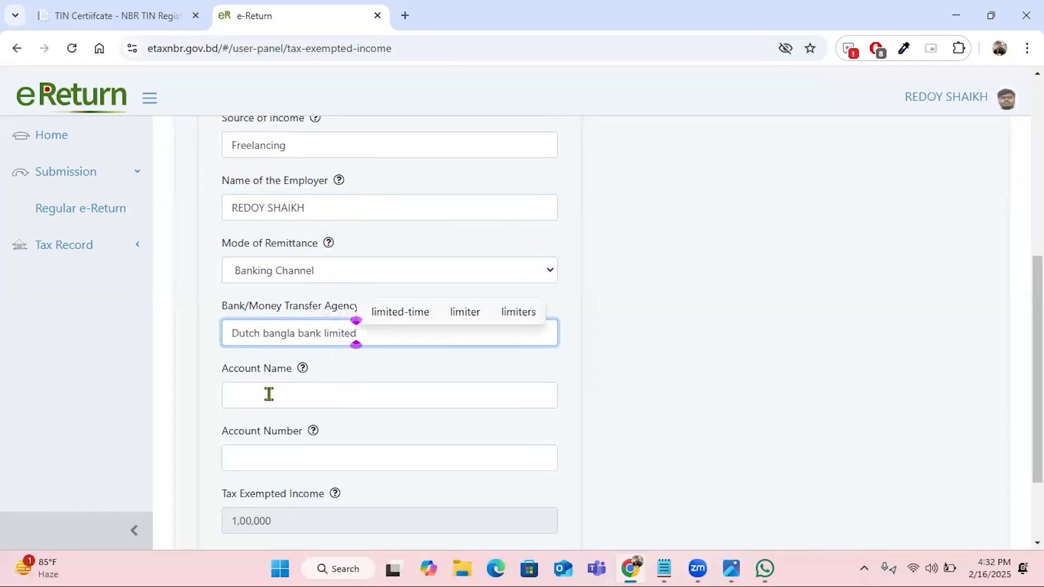
pyautogui.click(269, 395)
pyautogui.click(336, 432)
pyautogui.click(310, 456)
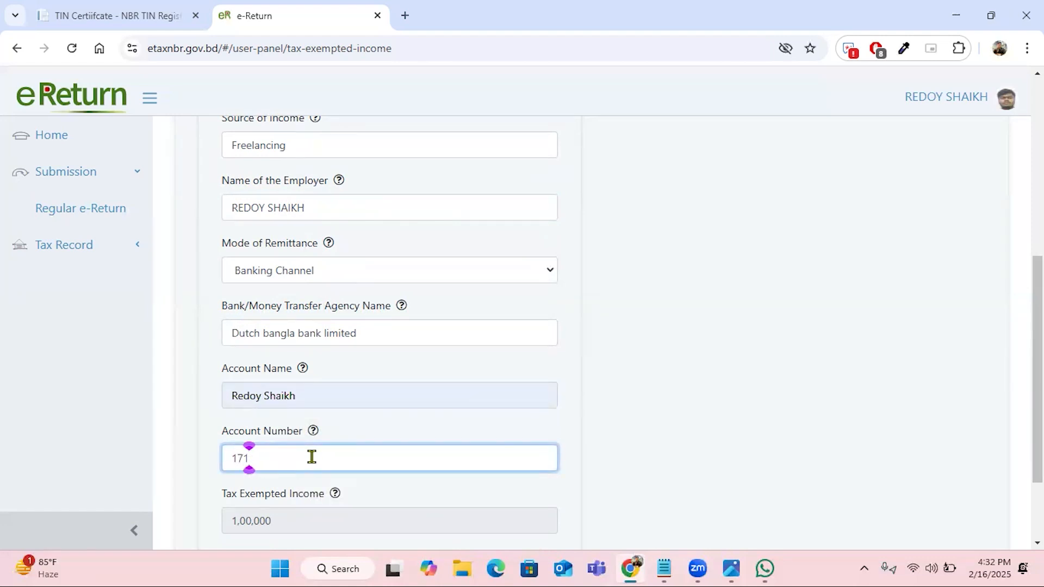
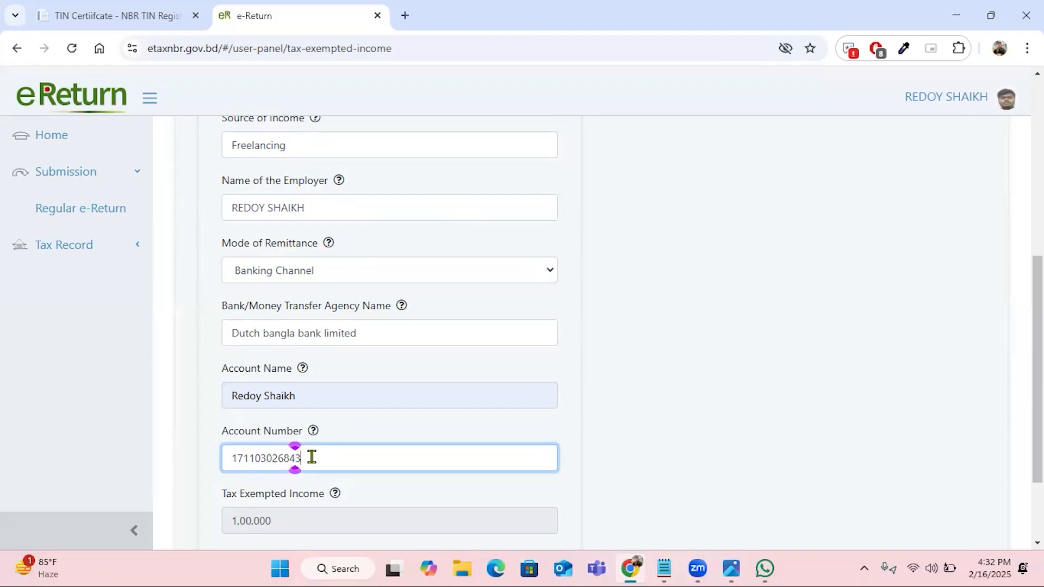
# Review the 1,00,000 USA freelancing remittance via Dutch bangla bank limited and save it
pyautogui.click(597, 432)
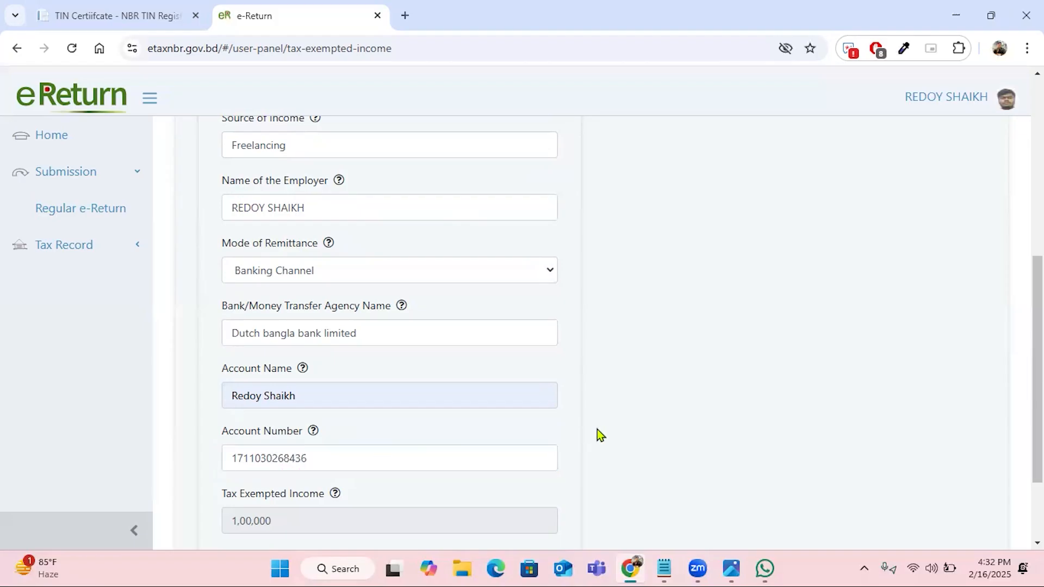
pyautogui.scroll(-2, 597, 429)
pyautogui.scroll(5, 612, 376)
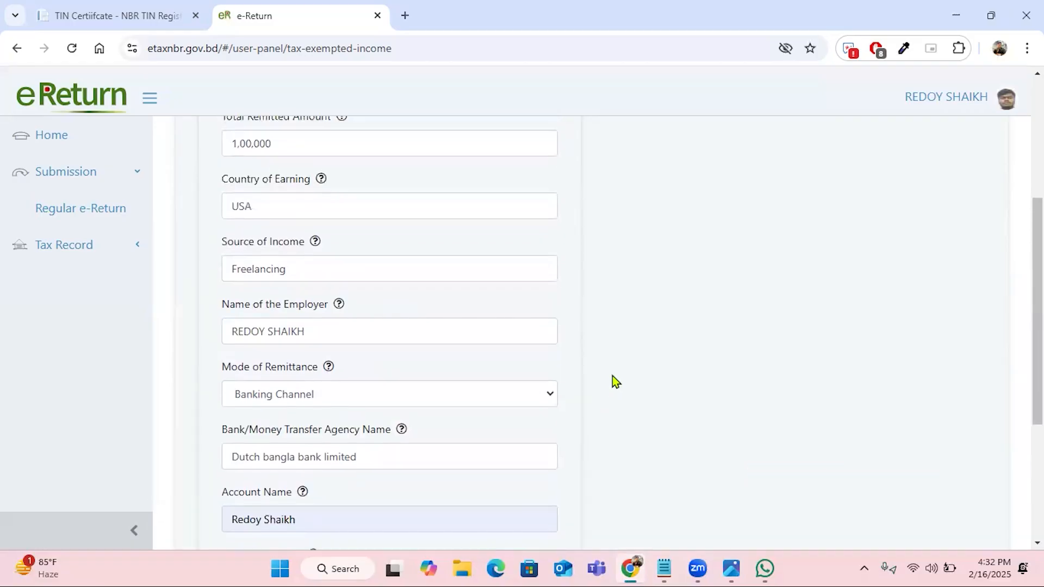
pyautogui.scroll(3, 612, 376)
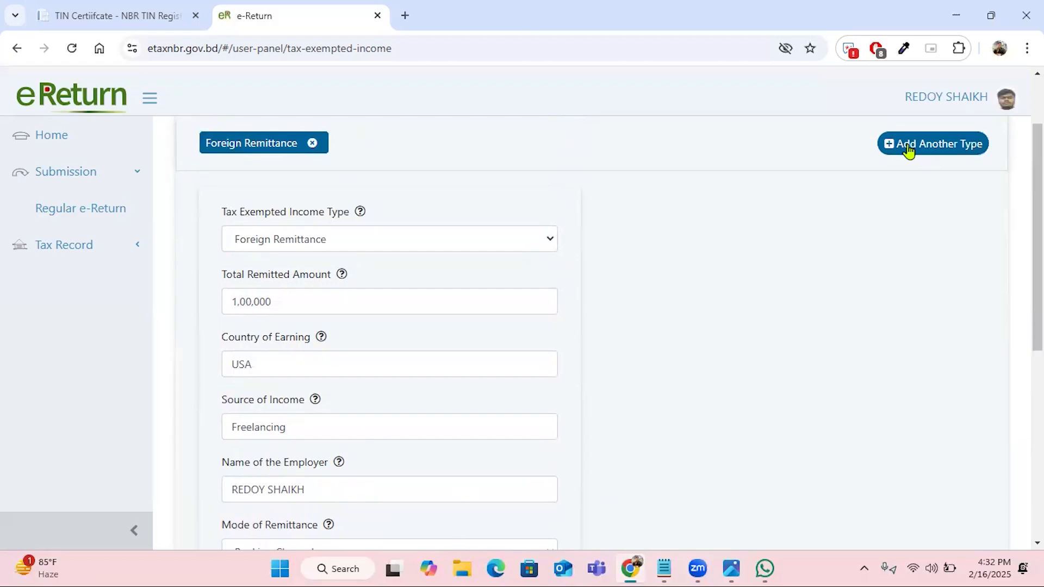
pyautogui.scroll(-6, 742, 378)
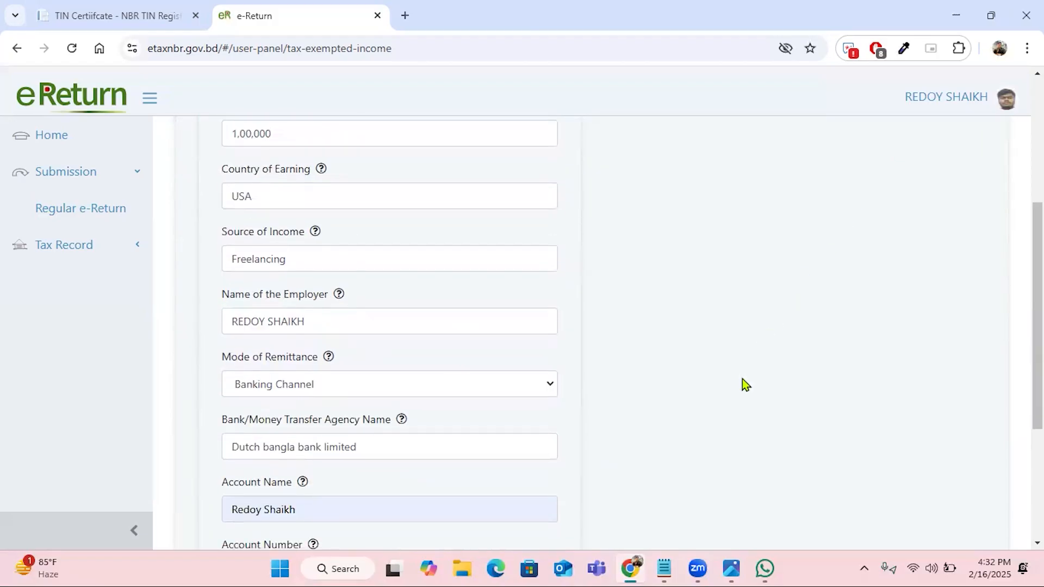
pyautogui.scroll(2, 742, 378)
pyautogui.scroll(-3, 742, 379)
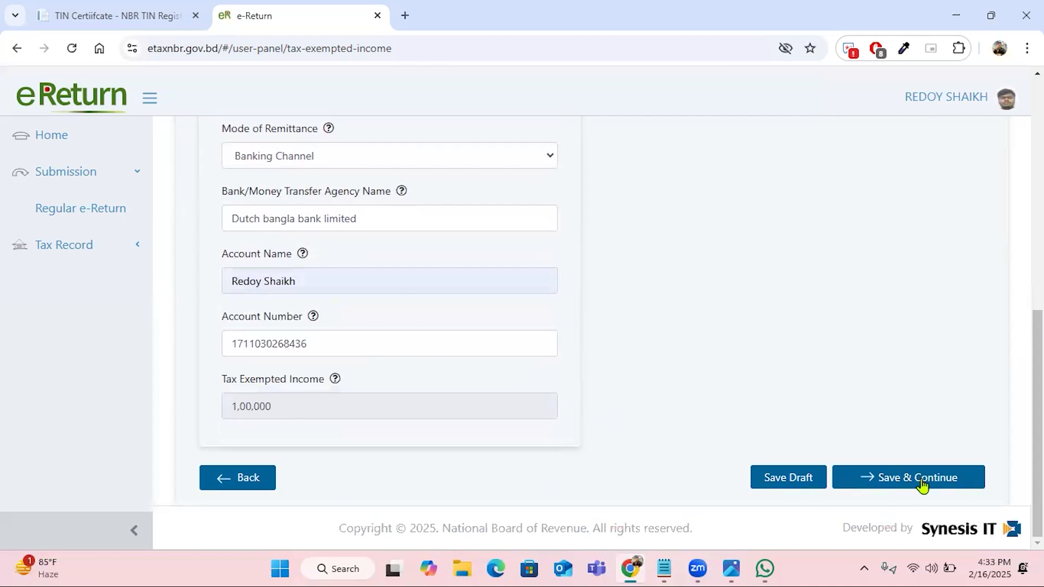
pyautogui.scroll(3, 716, 268)
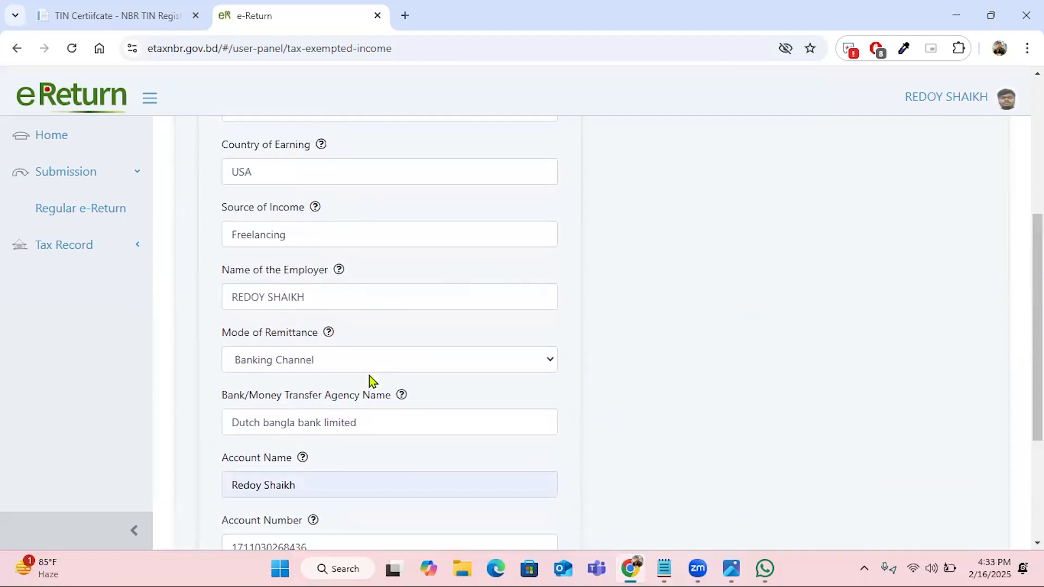
pyautogui.scroll(-1, 370, 379)
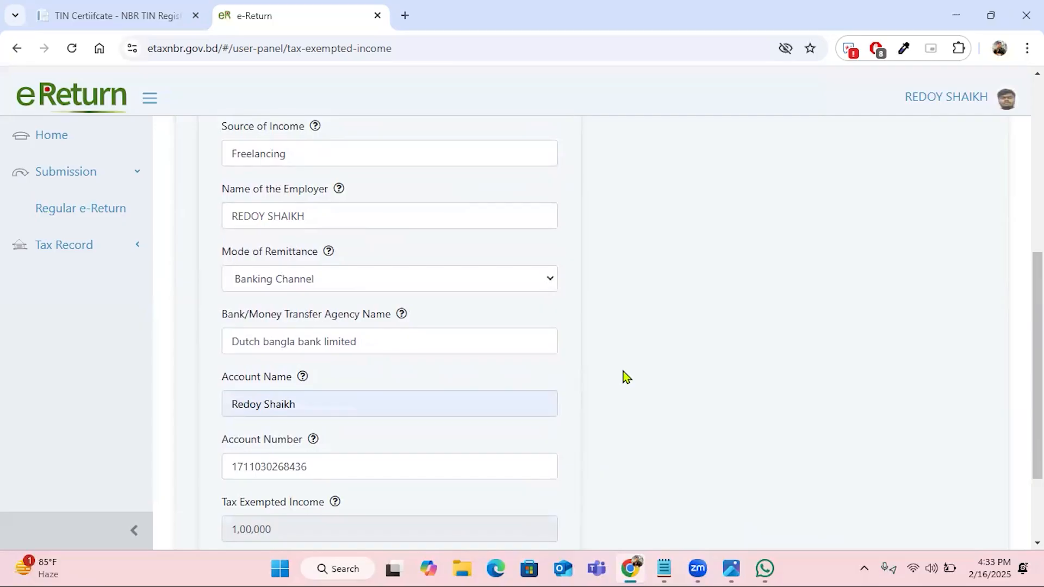
pyautogui.scroll(-2, 627, 377)
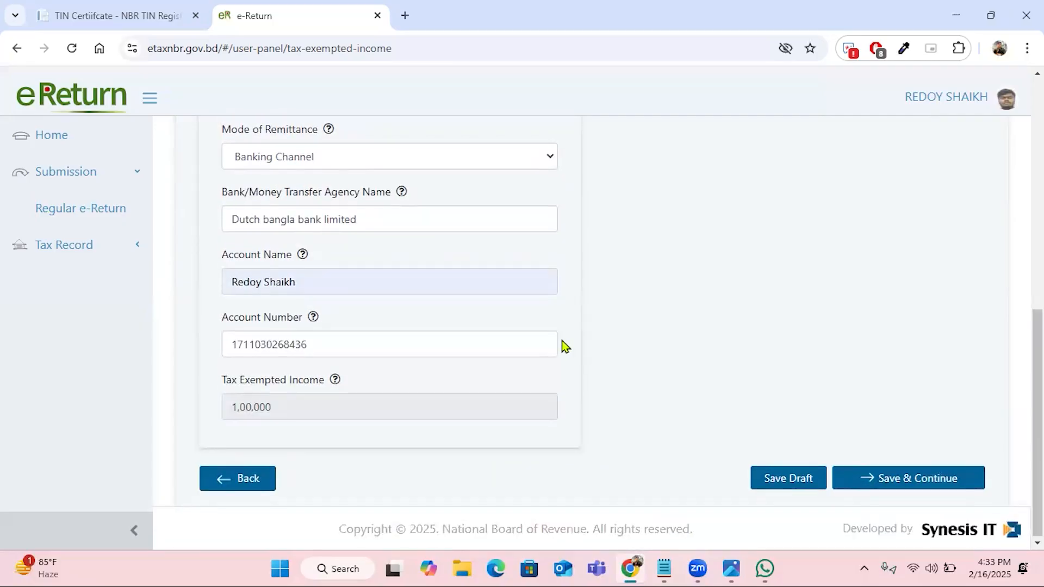
pyautogui.click(893, 483)
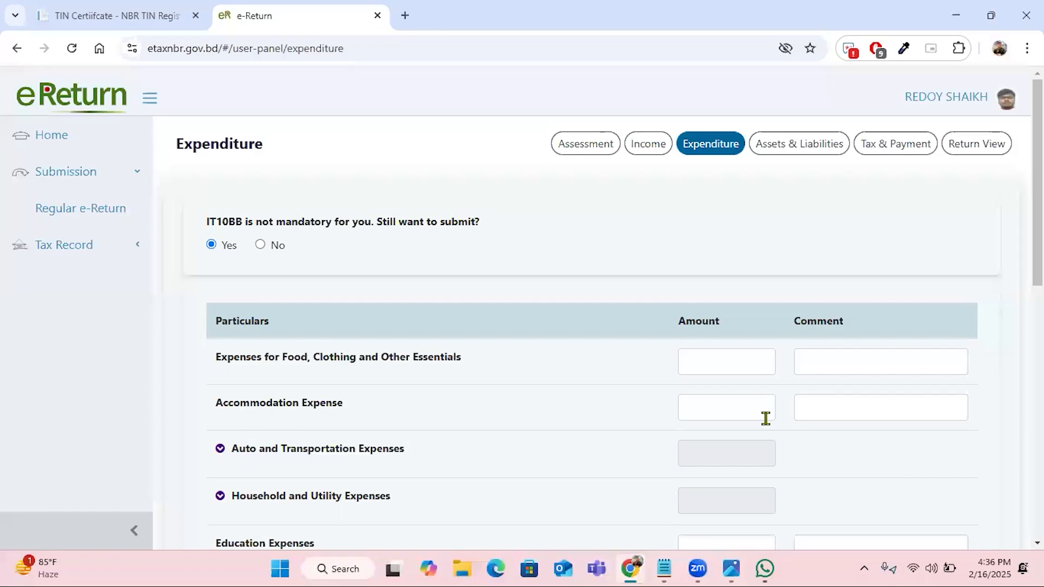
pyautogui.scroll(-1, 375, 241)
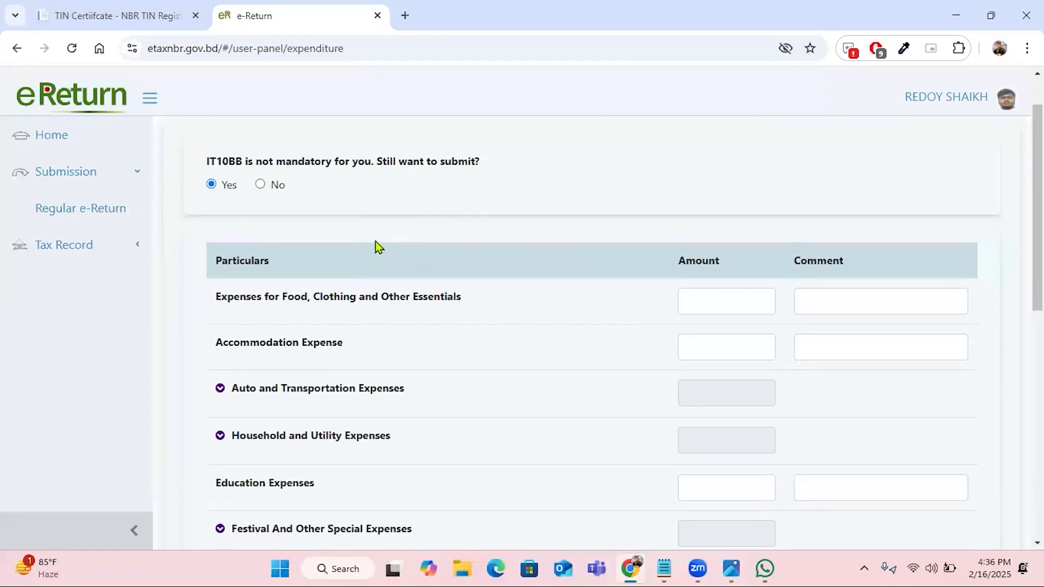
pyautogui.scroll(1, 379, 247)
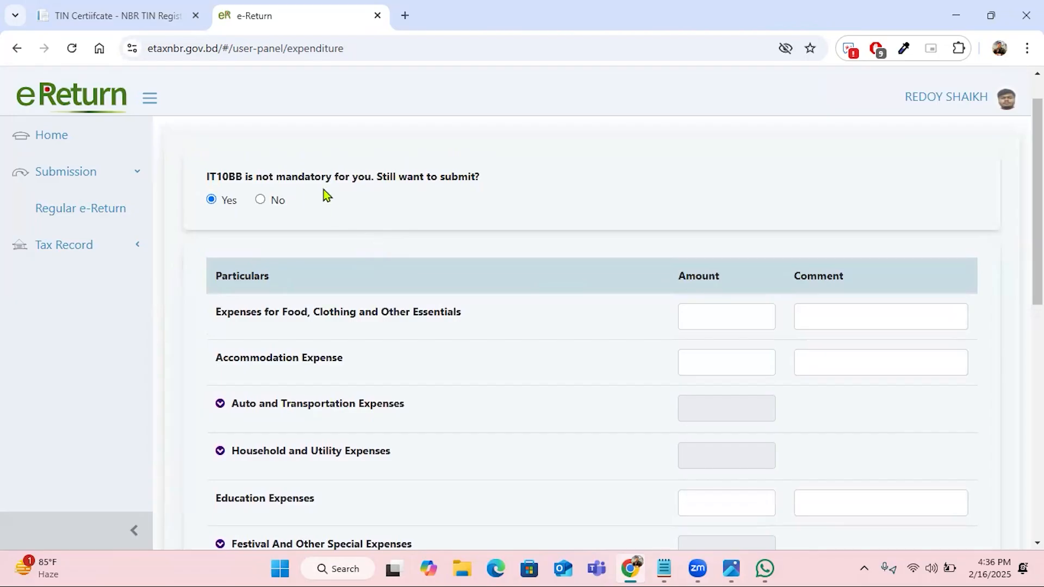
pyautogui.scroll(-2, 361, 286)
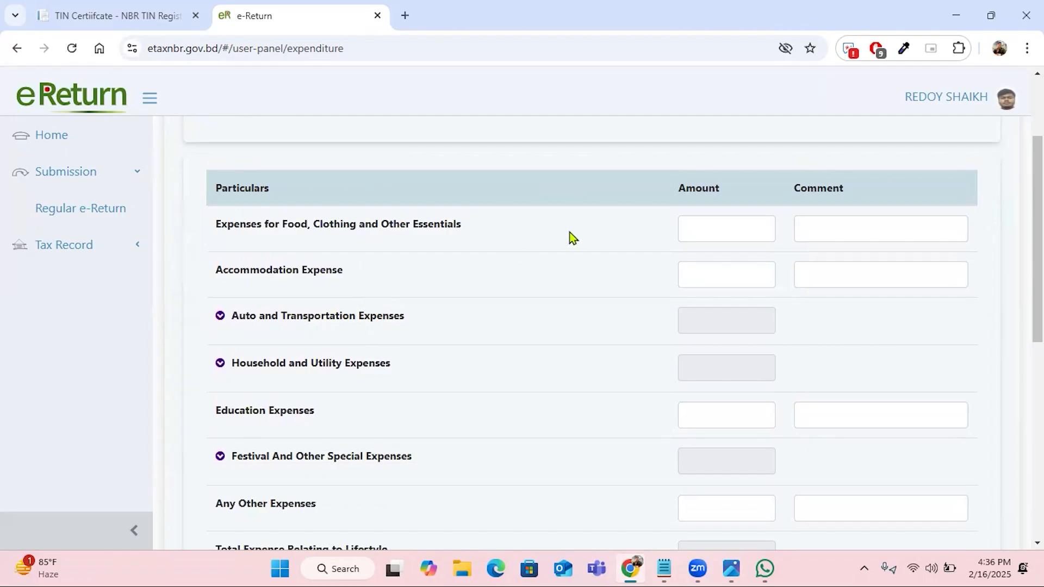
pyautogui.click(711, 220)
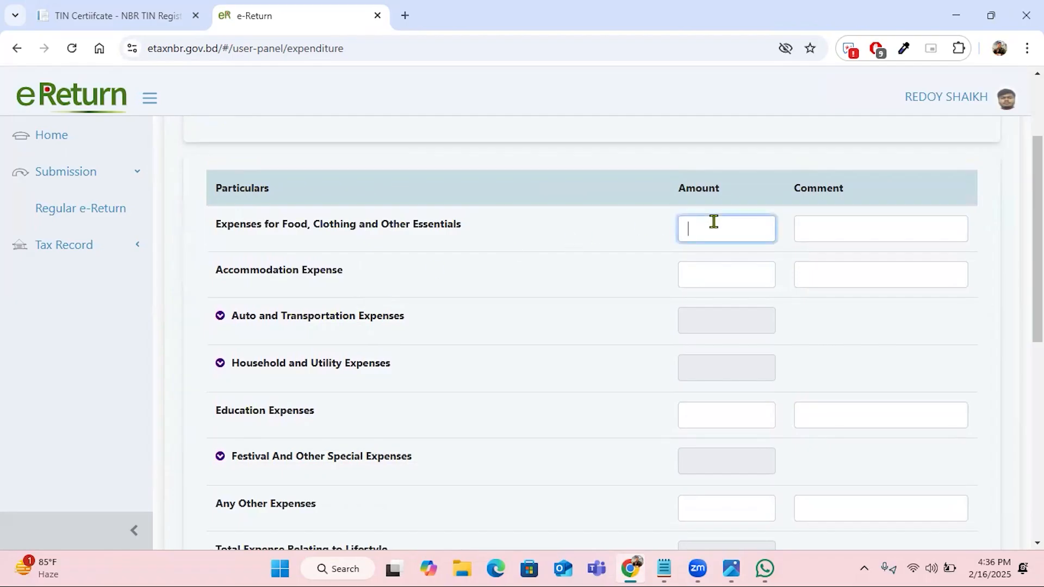
pyautogui.click(722, 281)
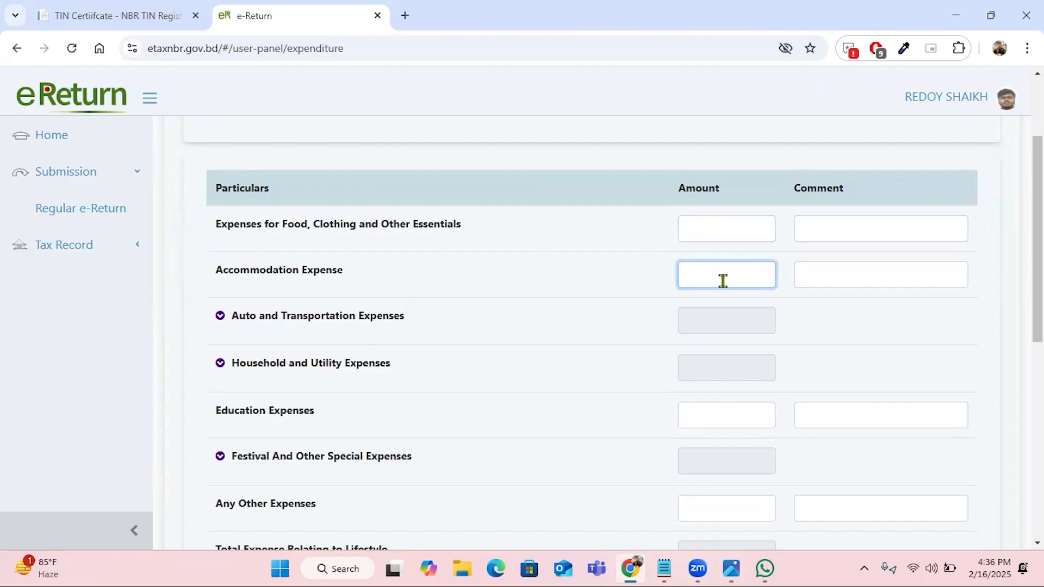
pyautogui.scroll(-2, 689, 329)
pyautogui.scroll(-2, 680, 342)
pyautogui.scroll(5, 680, 342)
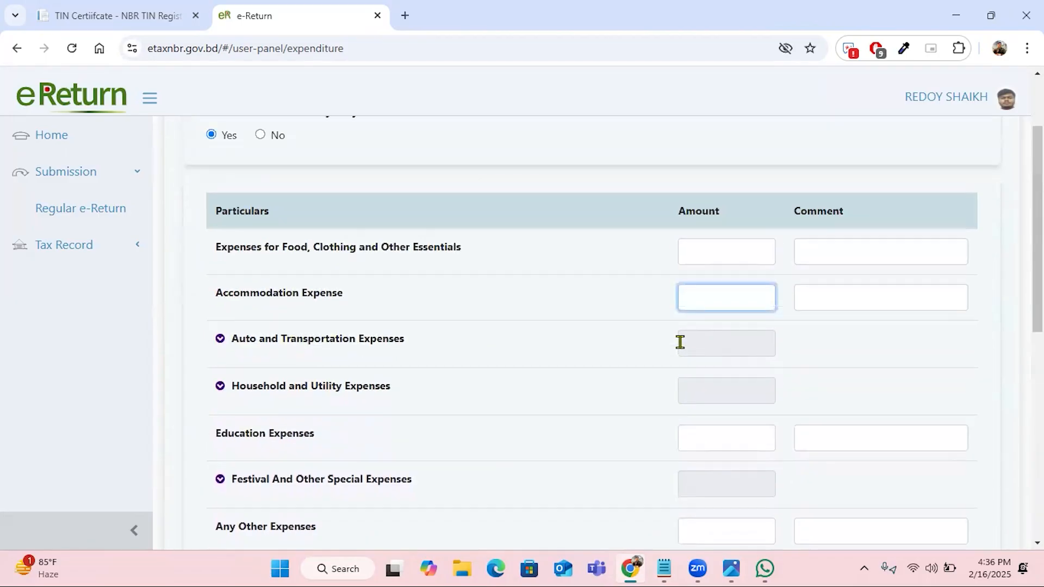
pyautogui.scroll(-5, 682, 345)
pyautogui.scroll(-4, 684, 348)
pyautogui.scroll(10, 682, 345)
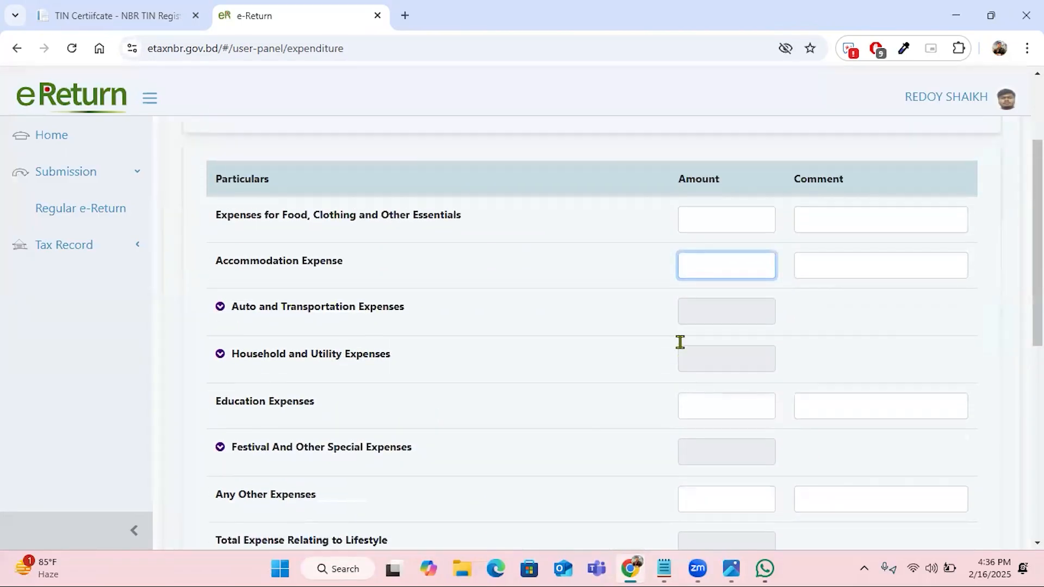
# Decline IT10BB, enter 80,000 as total expense and tax, and save the expenditure
pyautogui.click(260, 245)
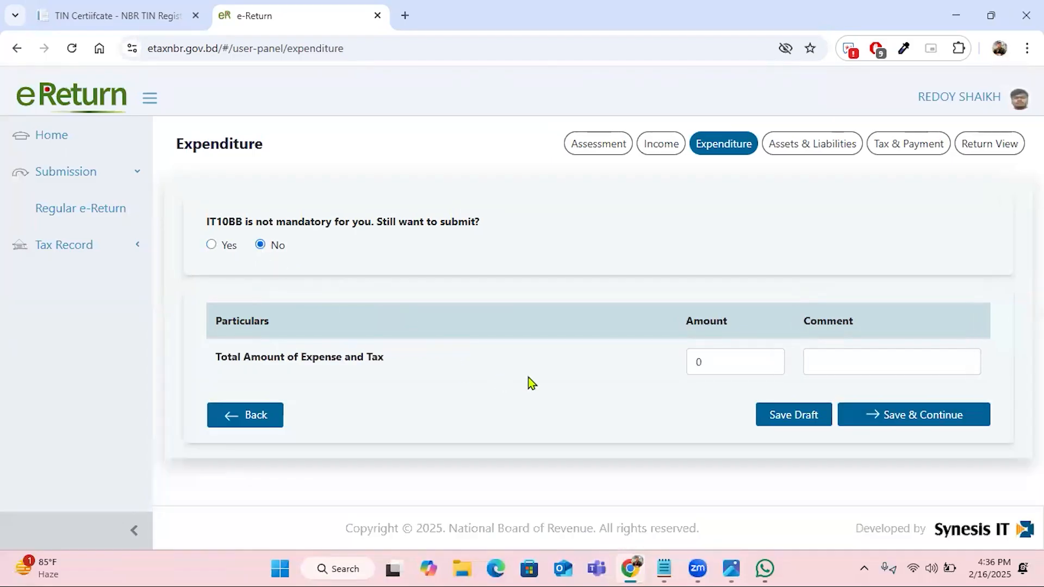
pyautogui.click(719, 354)
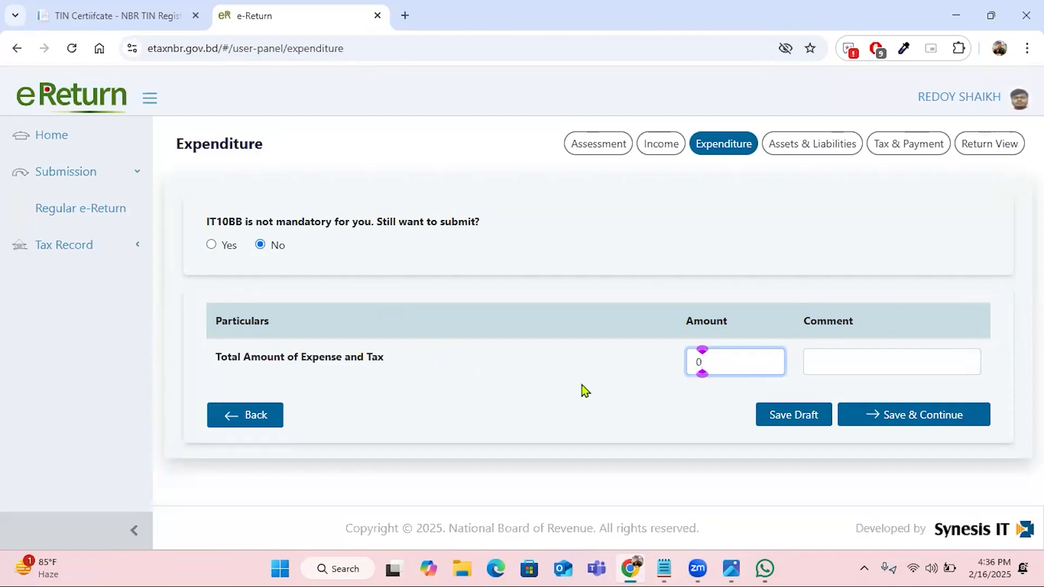
pyautogui.write('80,000')
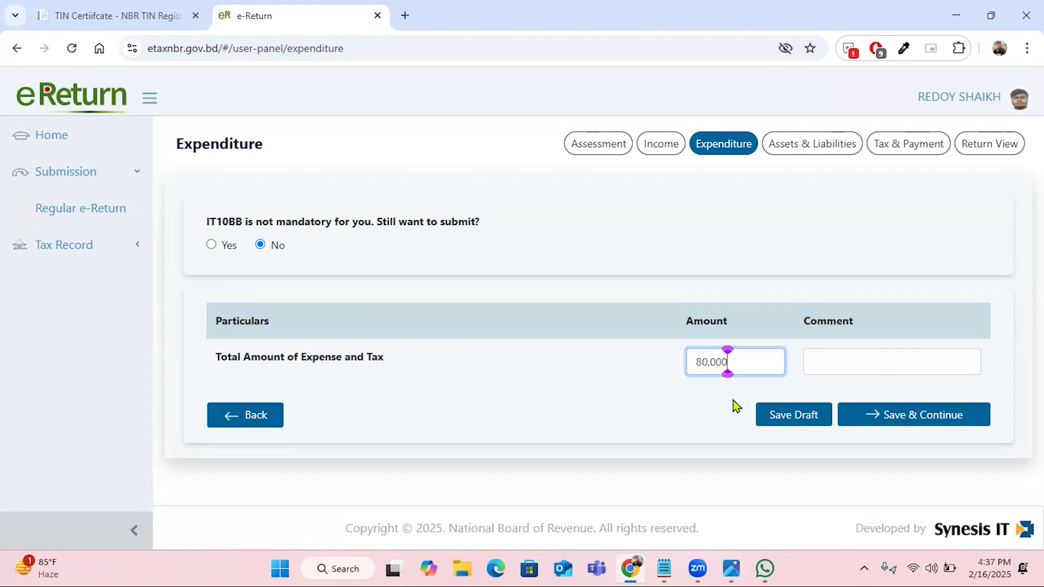
pyautogui.click(716, 382)
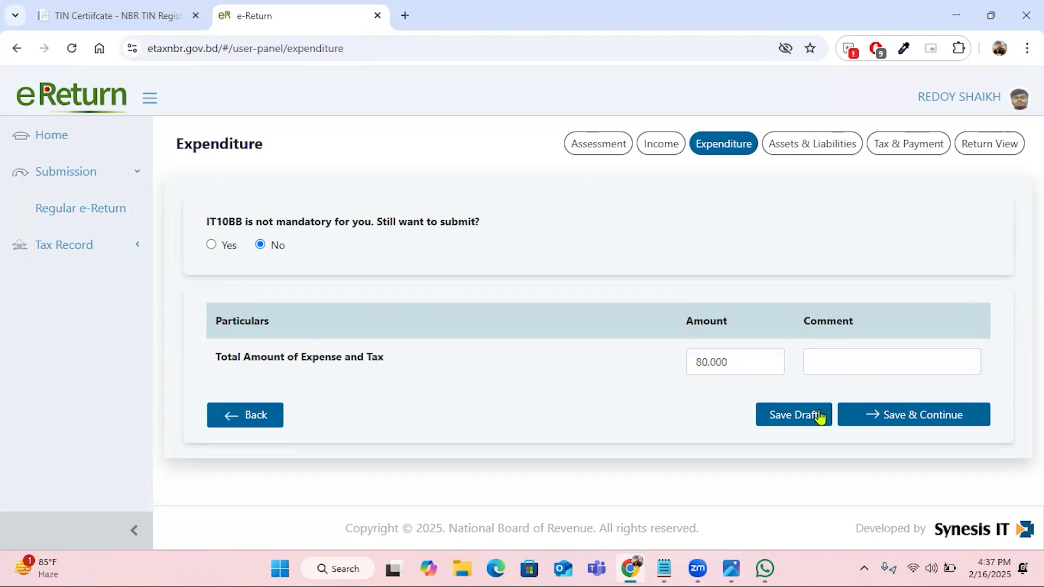
pyautogui.click(886, 418)
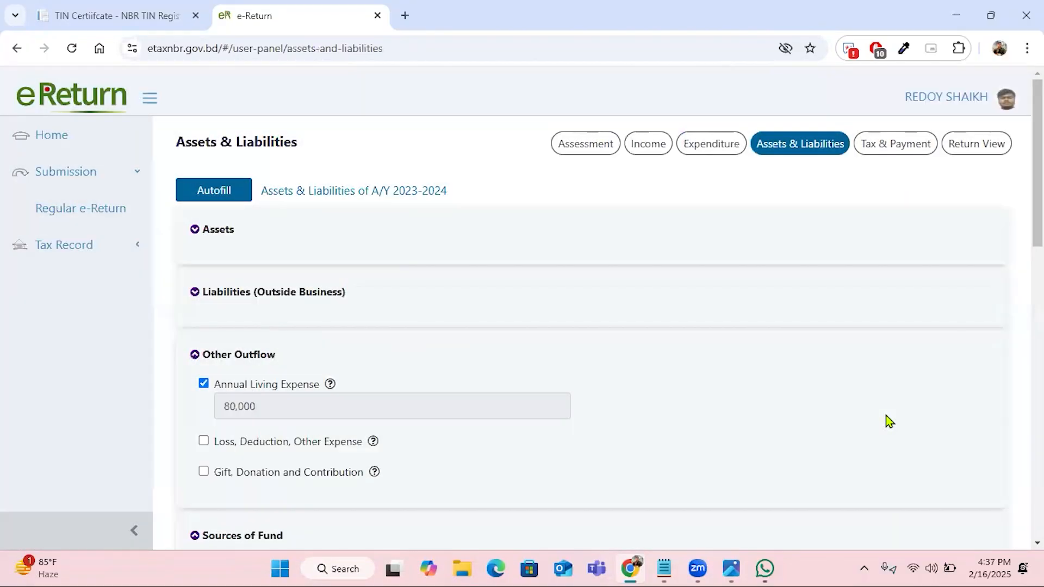
# Review the wealth summary: Source of Fund 1,00,000 and a Difference of 20,000
pyautogui.scroll(-15, 885, 415)
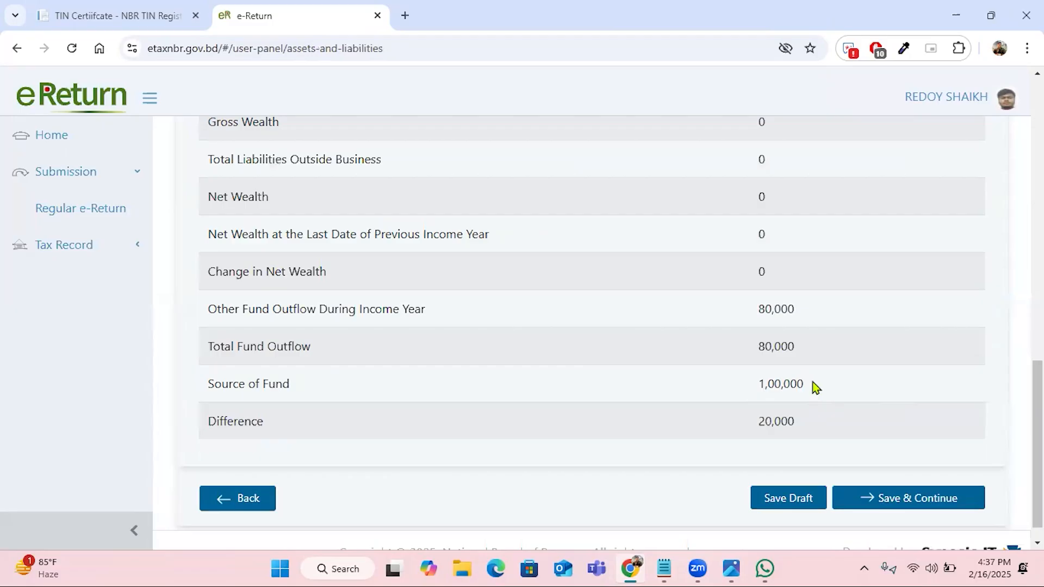
pyautogui.doubleClick(787, 384)
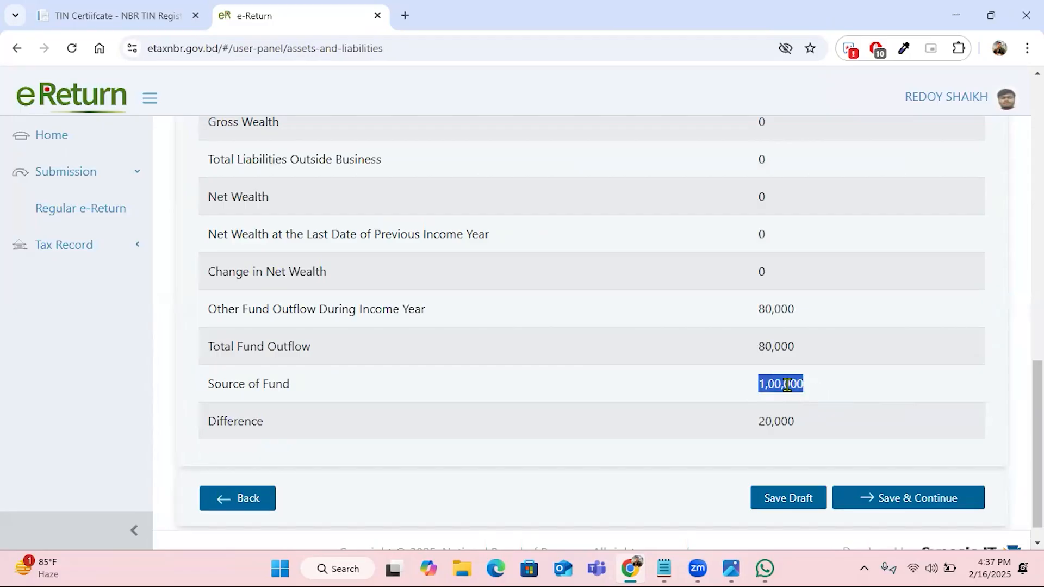
pyautogui.click(726, 390)
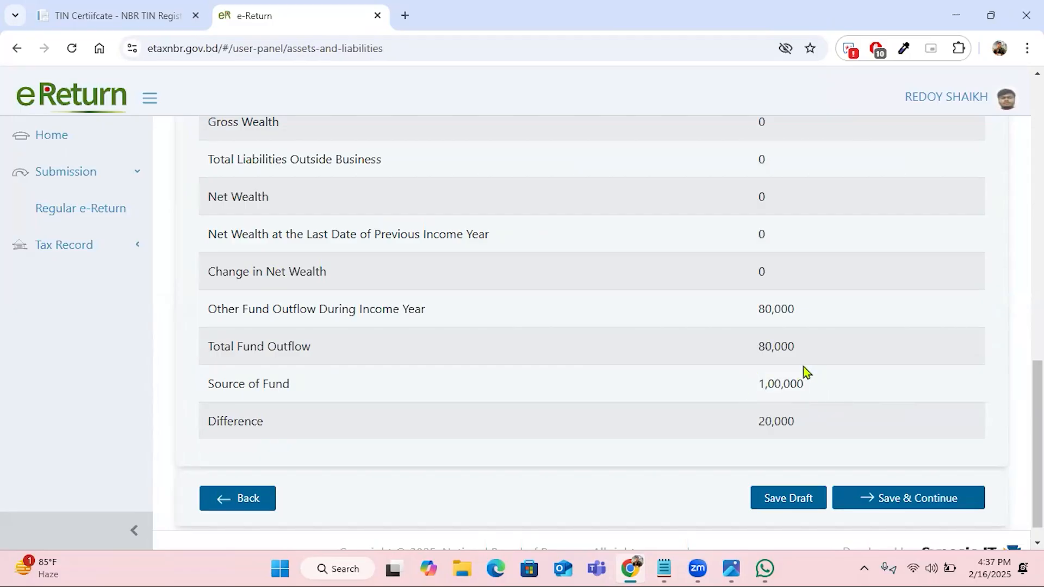
pyautogui.doubleClick(774, 422)
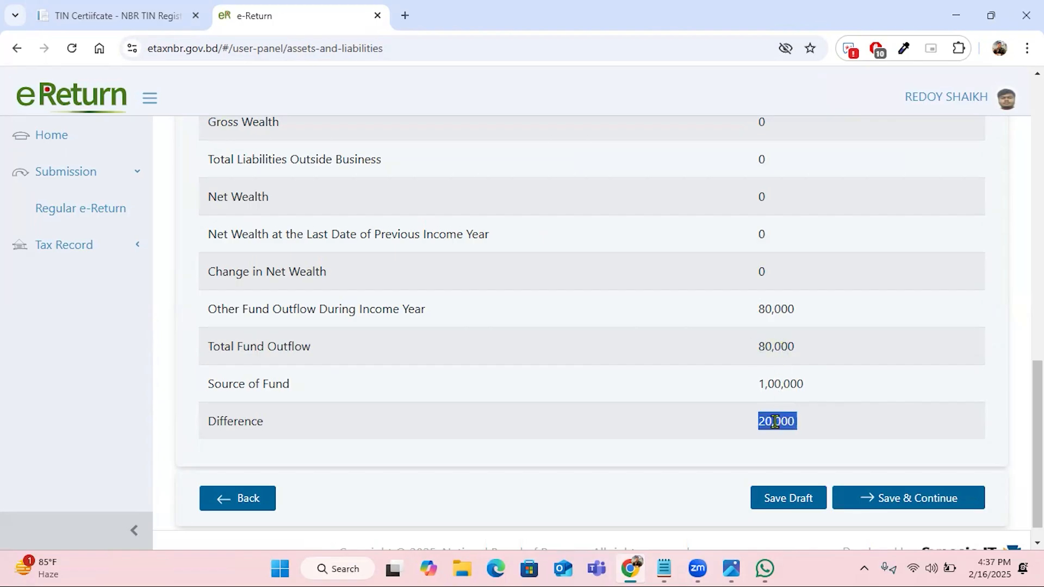
# Enter 0 as net wealth at the last date of the previous income year
pyautogui.scroll(2, 709, 413)
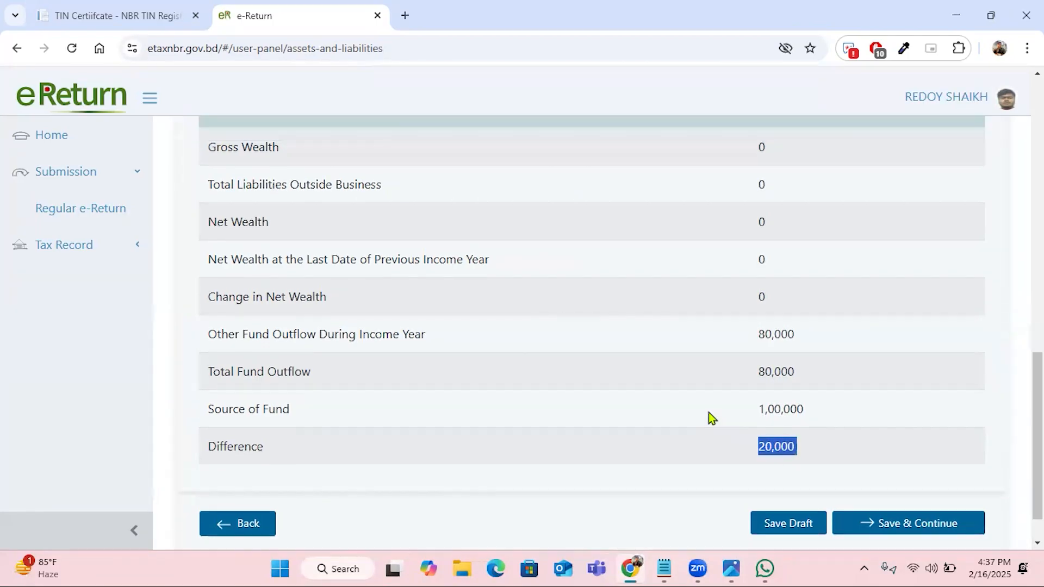
pyautogui.scroll(4, 709, 412)
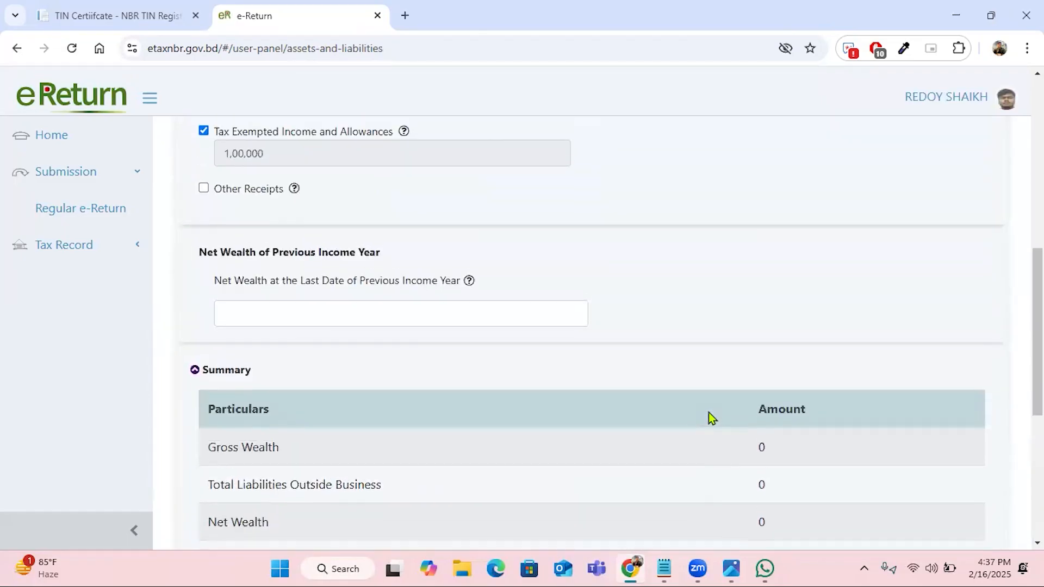
pyautogui.click(444, 310)
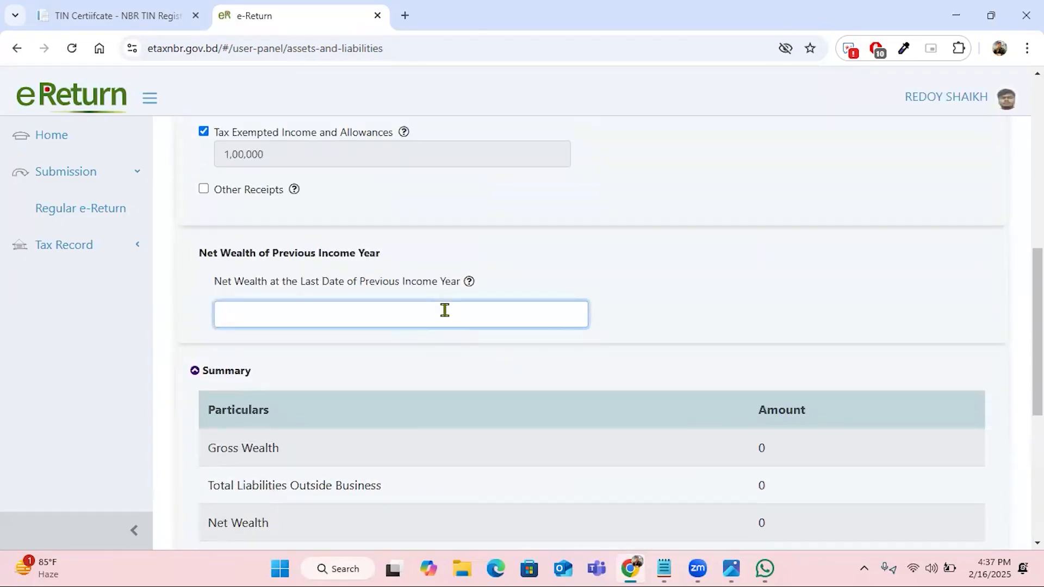
pyautogui.write('0')
pyautogui.click(669, 292)
# Expand the Assets section and recheck the 20,000 Difference in the summary
pyautogui.scroll(2, 667, 288)
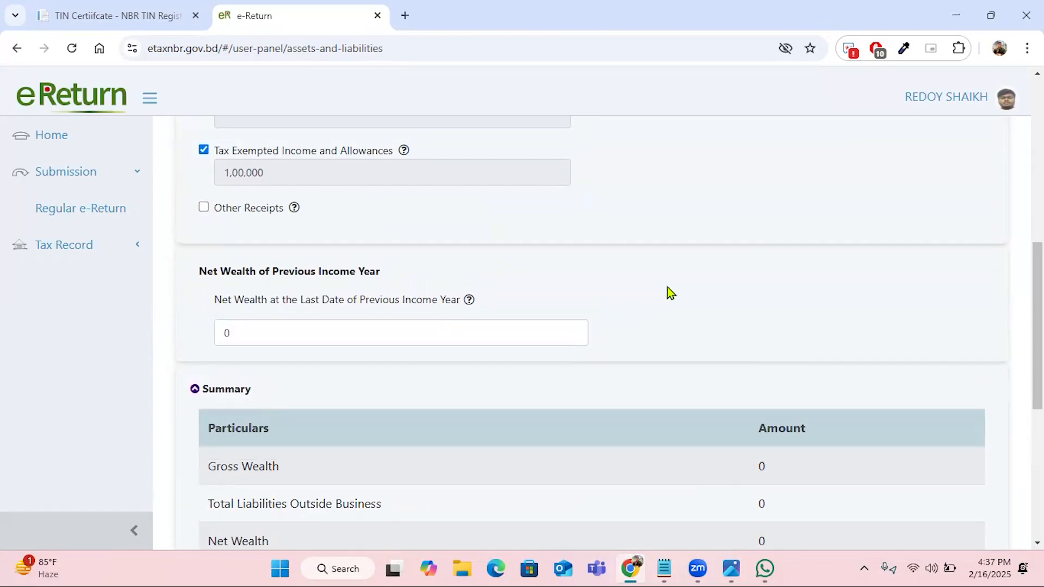
pyautogui.scroll(6, 667, 287)
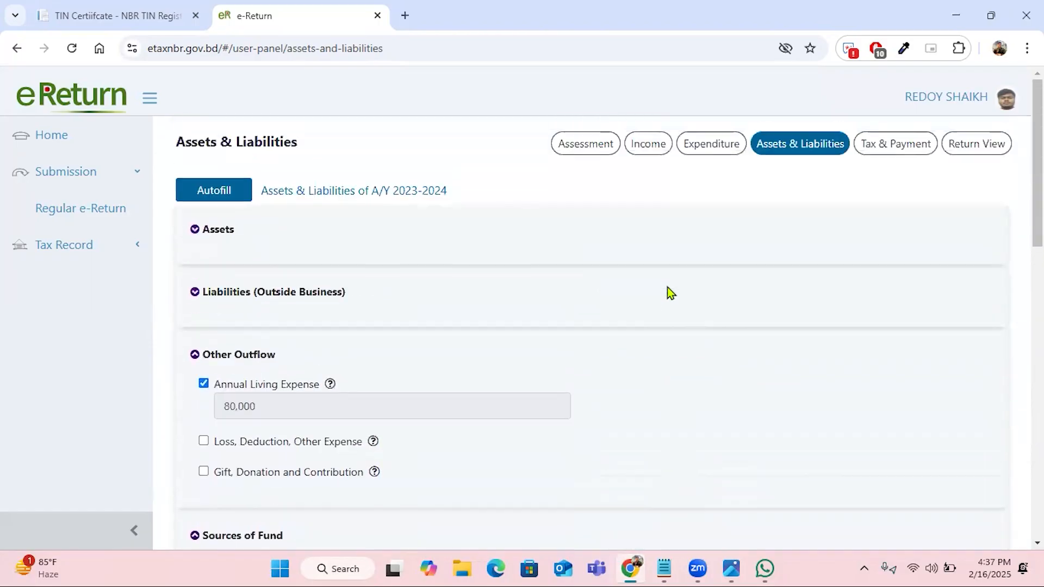
pyautogui.click(195, 230)
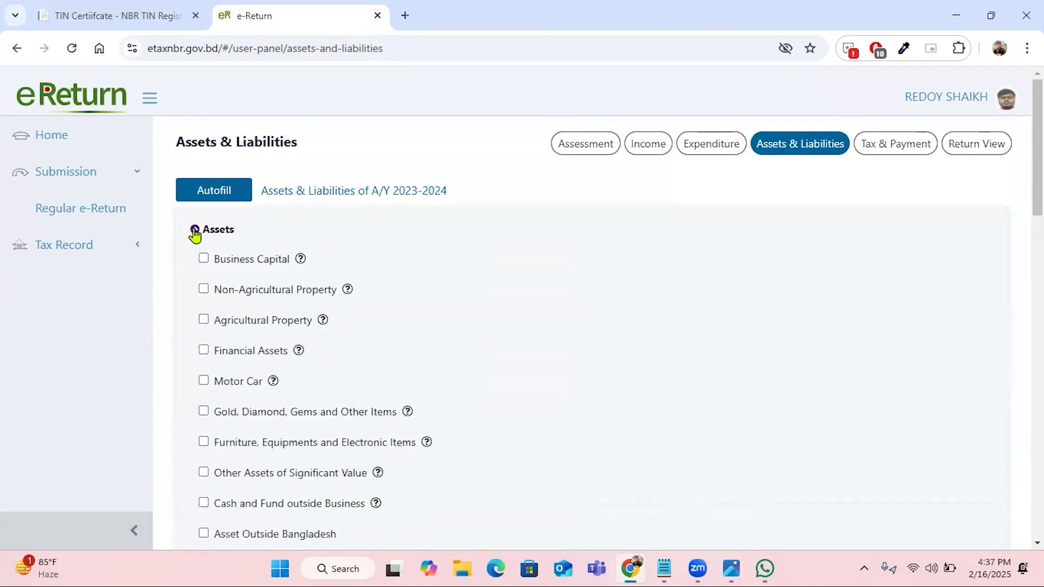
pyautogui.scroll(-20, 540, 341)
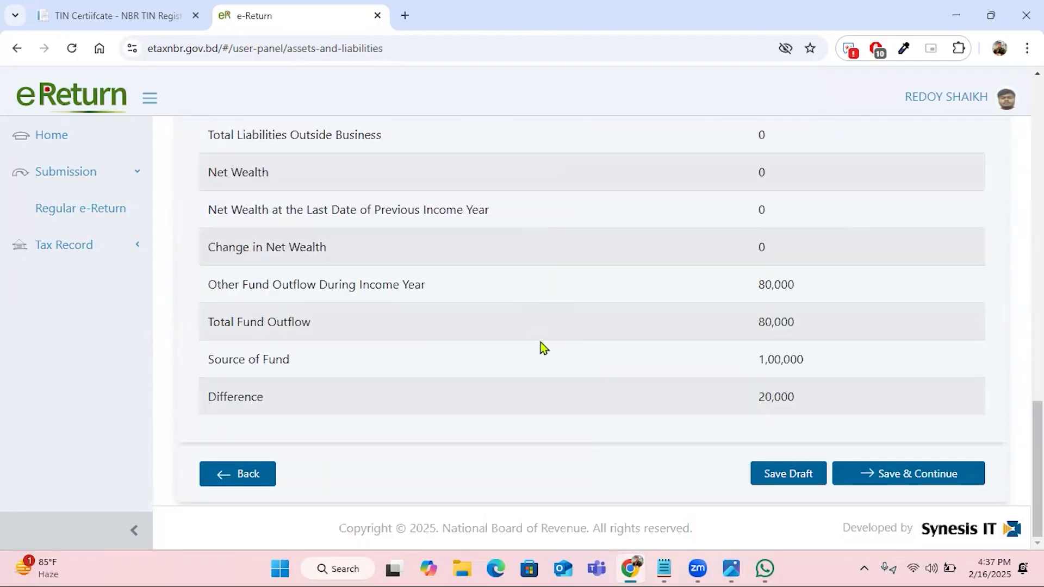
pyautogui.doubleClick(774, 398)
pyautogui.scroll(20, 680, 391)
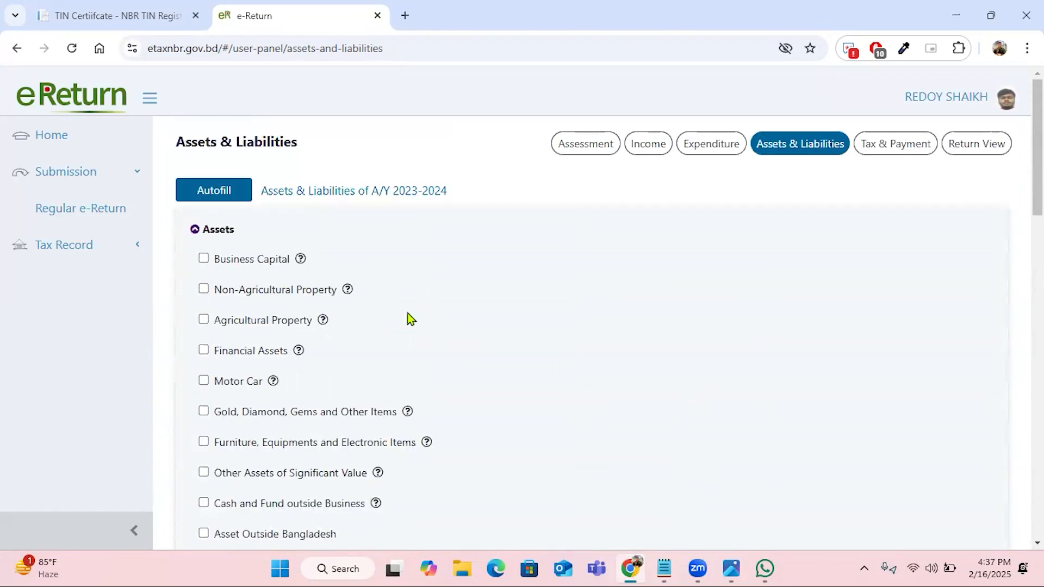
pyautogui.scroll(-1, 410, 319)
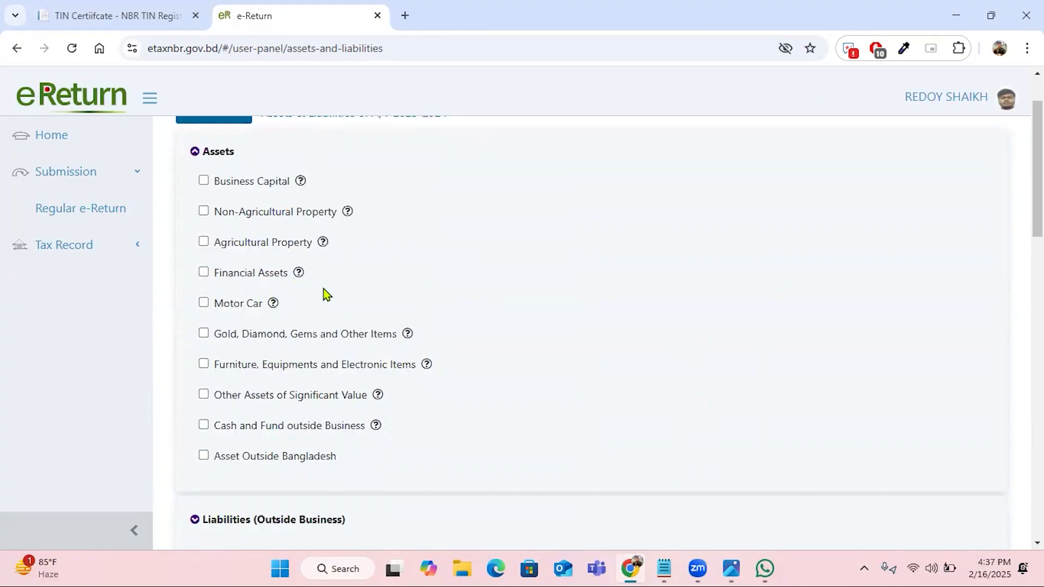
# Add a furniture and electronics asset item named 'laptop'
pyautogui.click(203, 364)
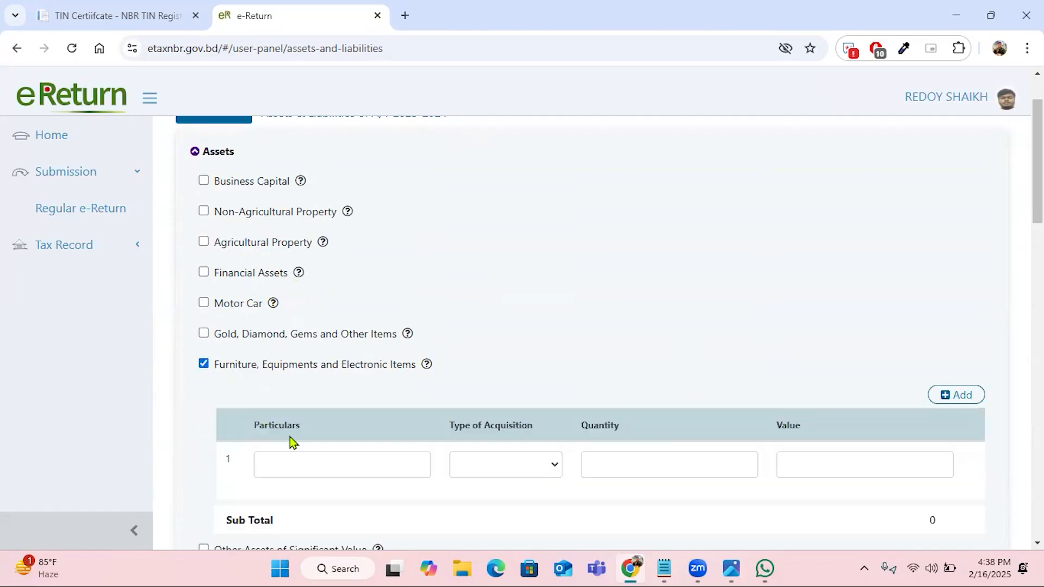
pyautogui.scroll(-1, 290, 436)
pyautogui.click(287, 392)
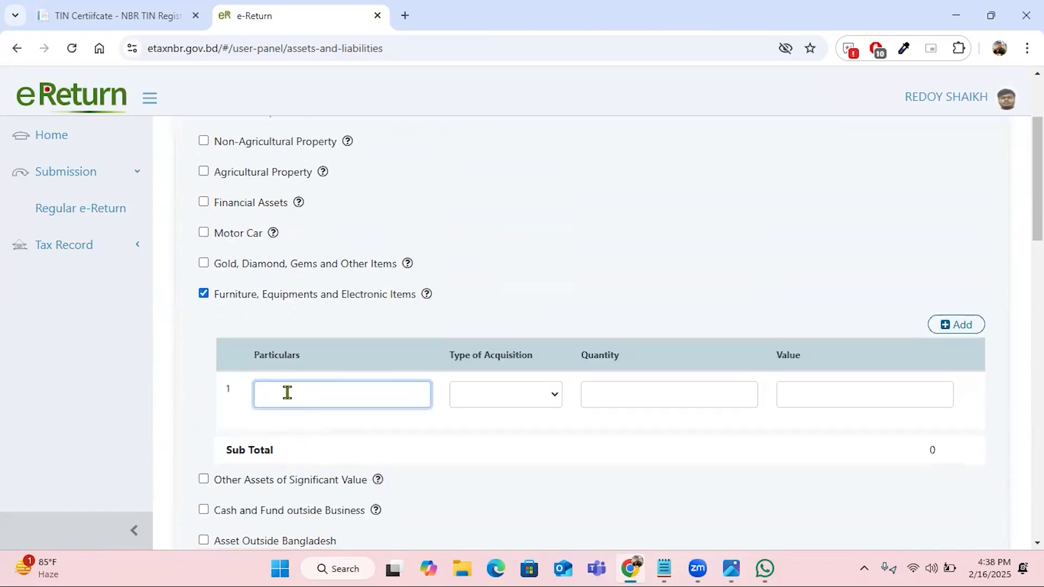
pyautogui.write('la')
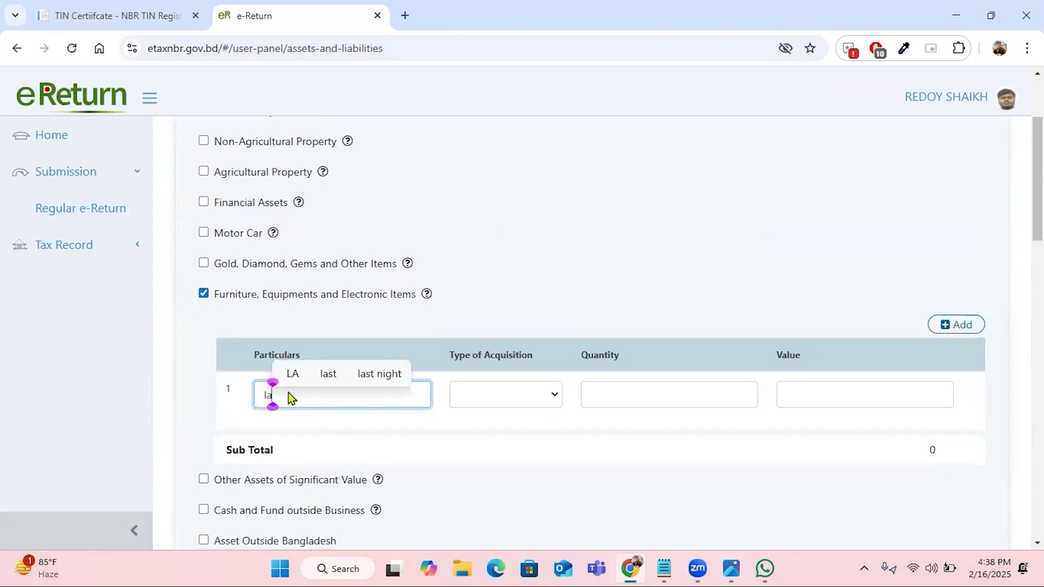
pyautogui.write('pt')
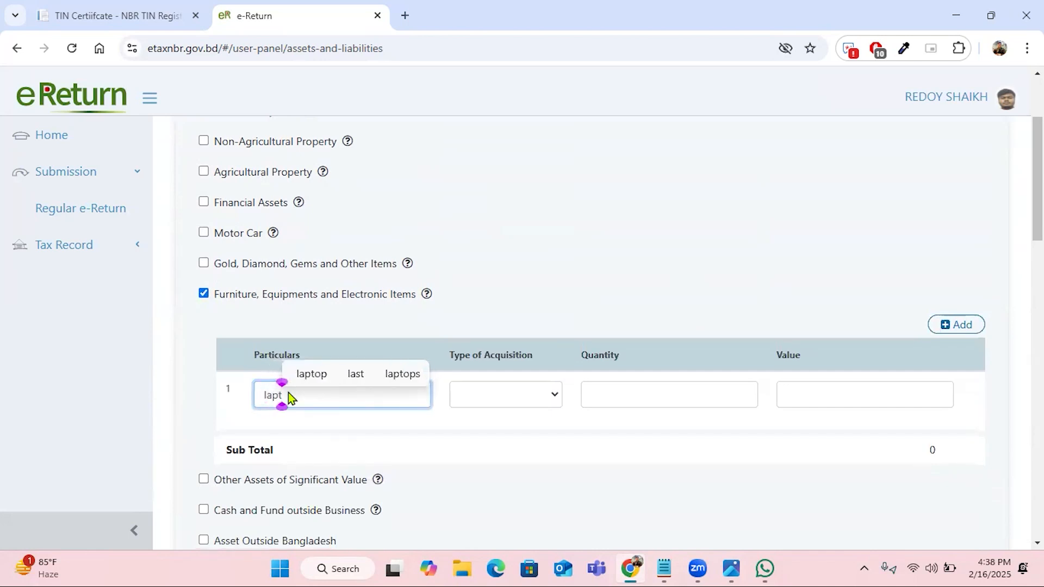
pyautogui.write('op')
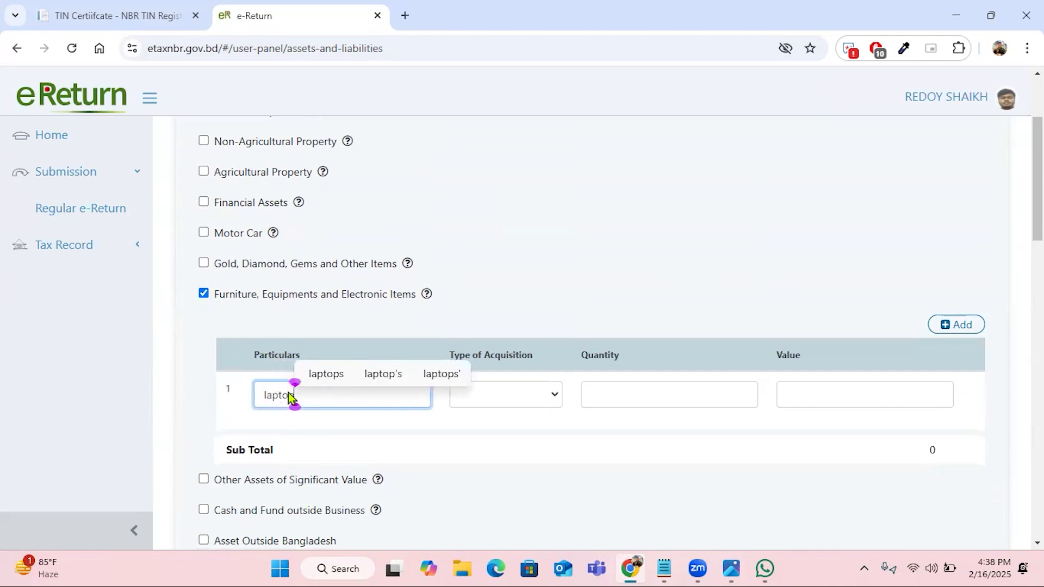
pyautogui.click(194, 420)
# Mark the laptop as Purchased, quantity 1, value 20,000, bringing the Difference to 0
pyautogui.click(485, 401)
pyautogui.click(507, 424)
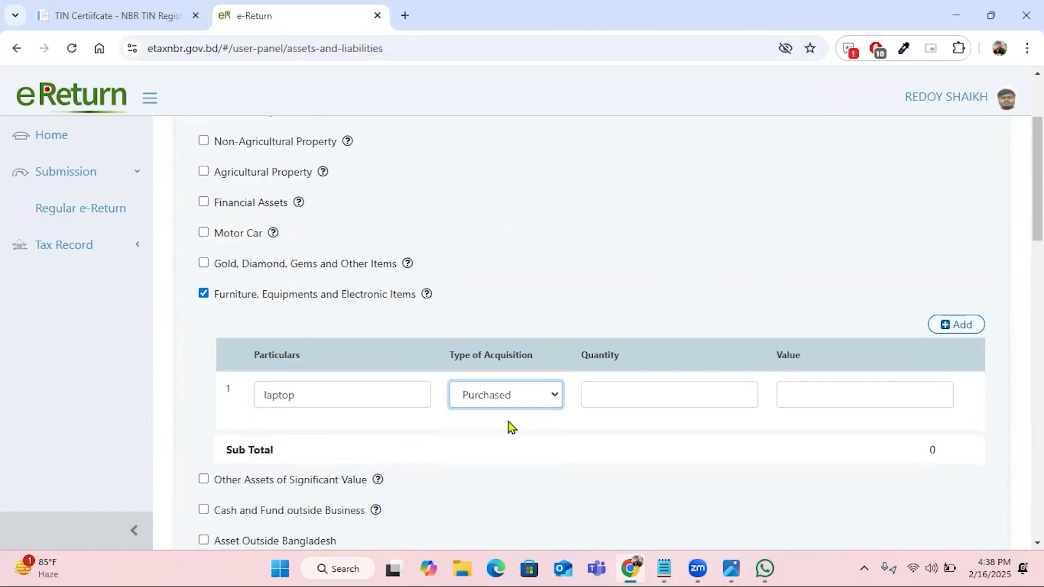
pyautogui.click(595, 404)
pyautogui.write('1')
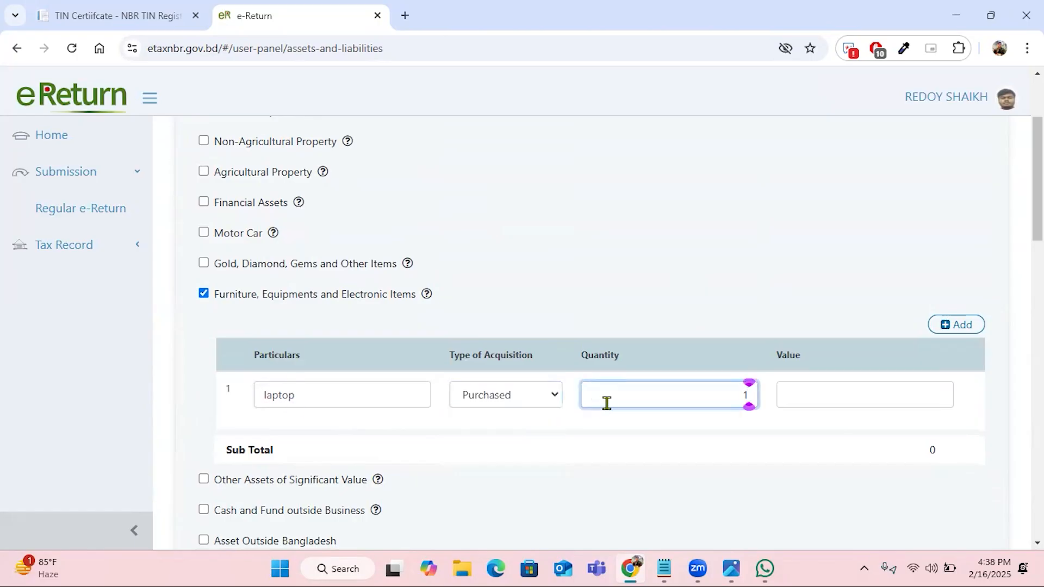
pyautogui.click(801, 394)
pyautogui.write('20,000')
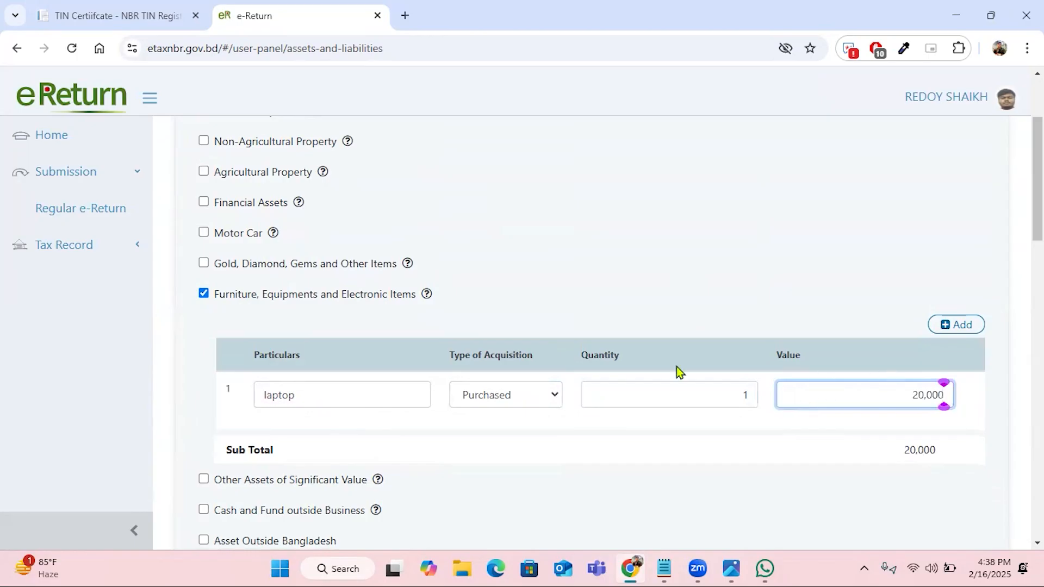
pyautogui.click(159, 351)
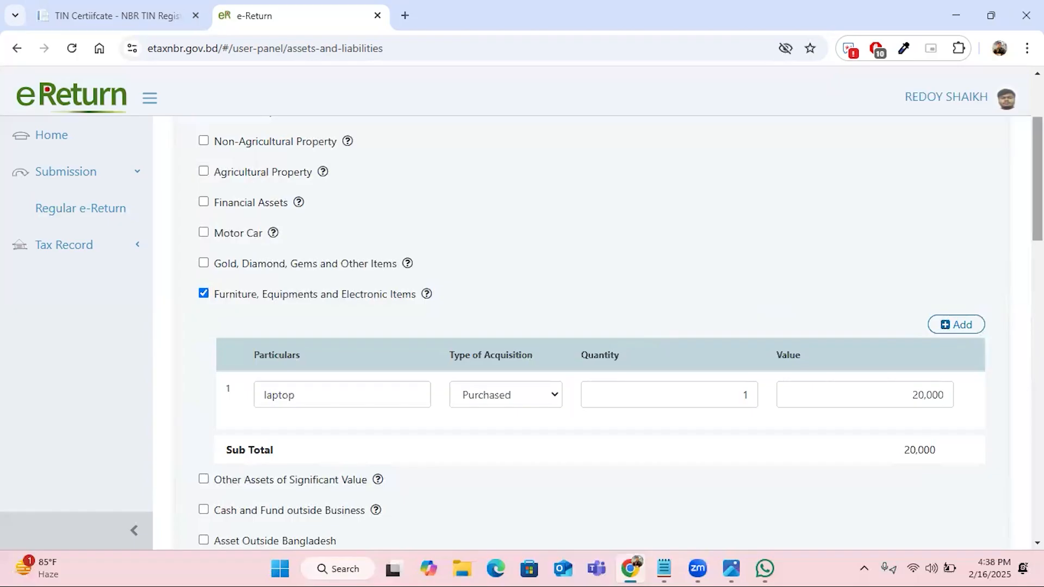
pyautogui.scroll(-15, 611, 333)
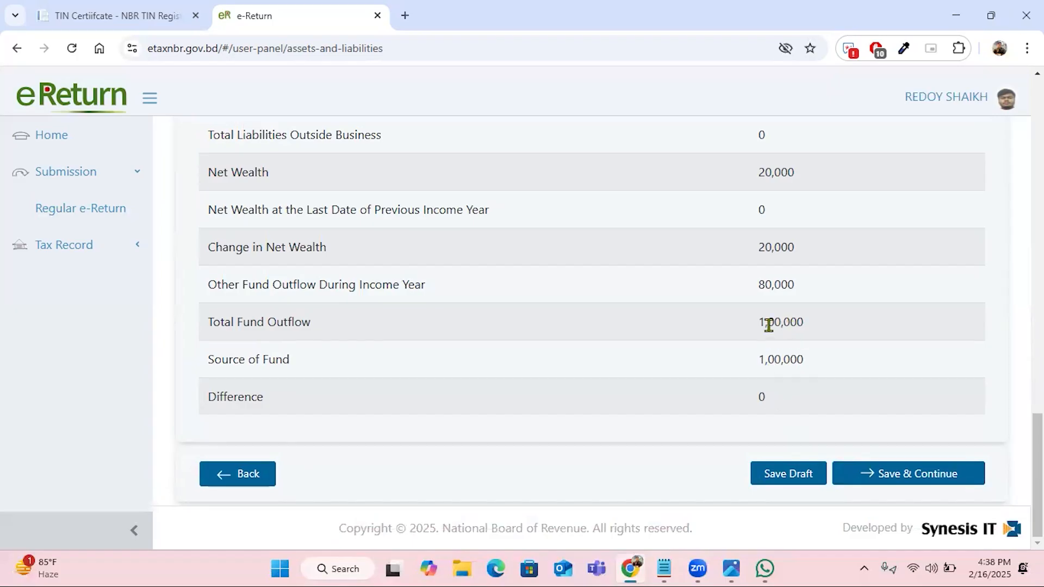
pyautogui.doubleClick(761, 398)
# Save the assets, review the zero payable amounts on Tax & Payment, and proceed to the return preview
pyautogui.click(889, 480)
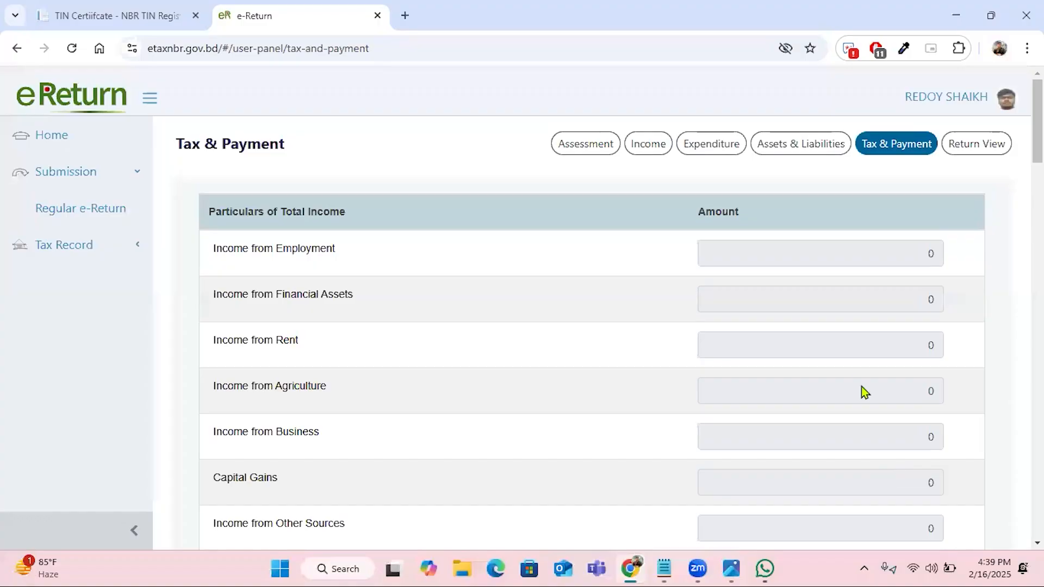
pyautogui.scroll(-9, 861, 386)
pyautogui.scroll(4, 861, 386)
pyautogui.scroll(-15, 861, 386)
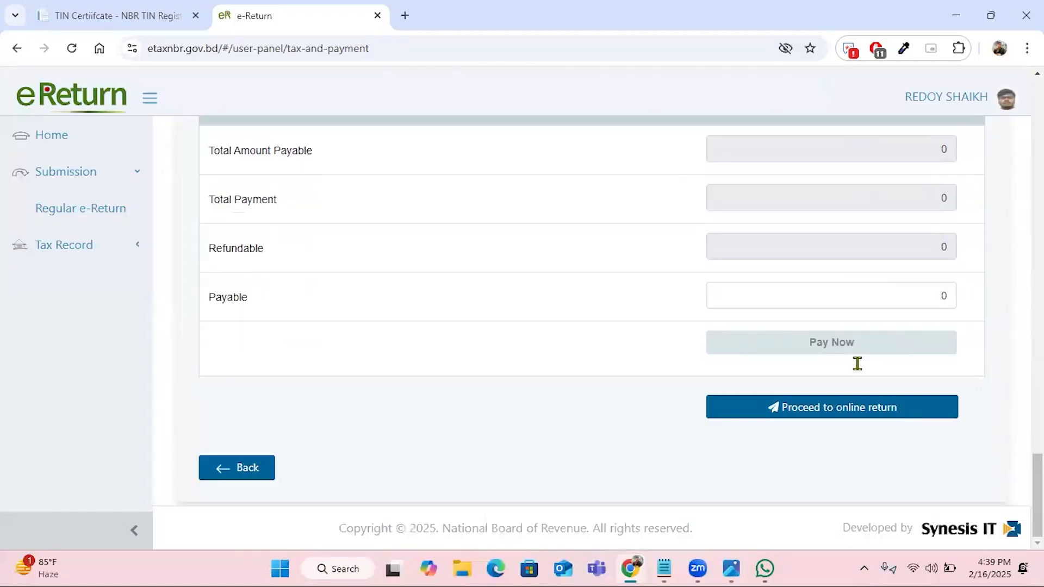
pyautogui.scroll(1, 857, 363)
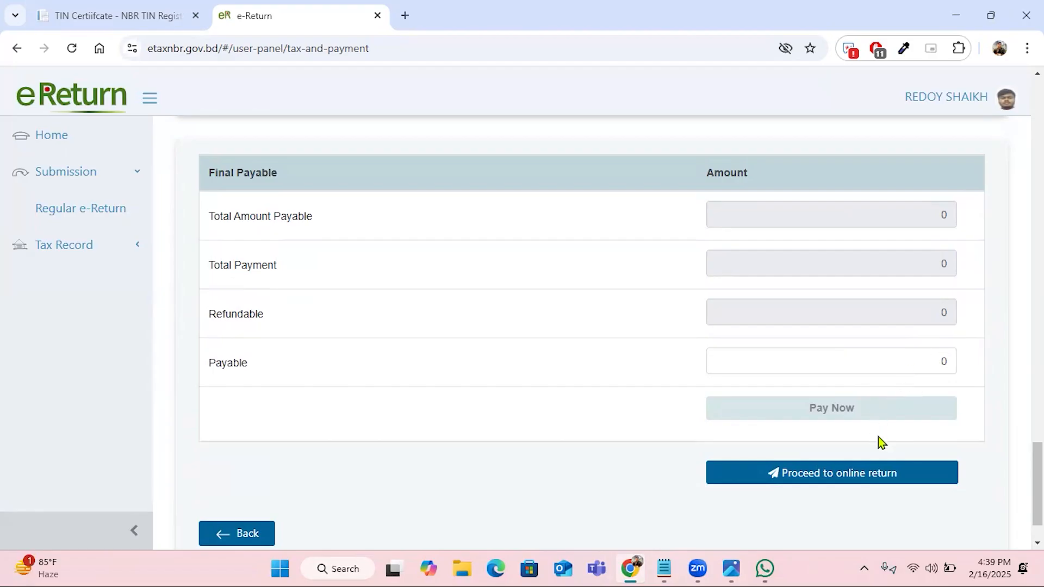
pyautogui.click(884, 483)
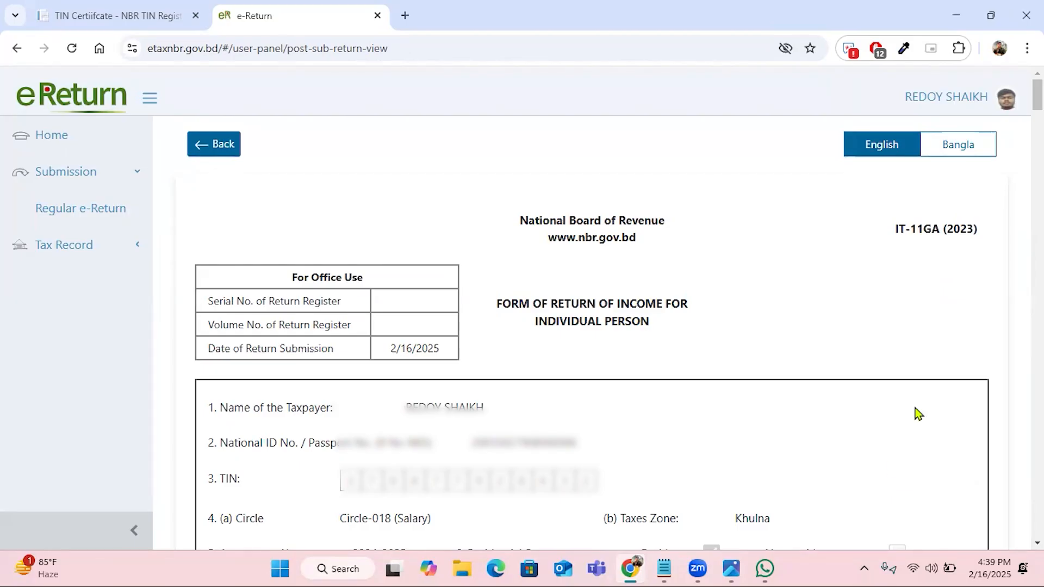
# Submit the return from the bottom of the IT-11GA preview and confirm with Yes
pyautogui.moveTo(1037, 95); pyautogui.dragTo(1015, 523)
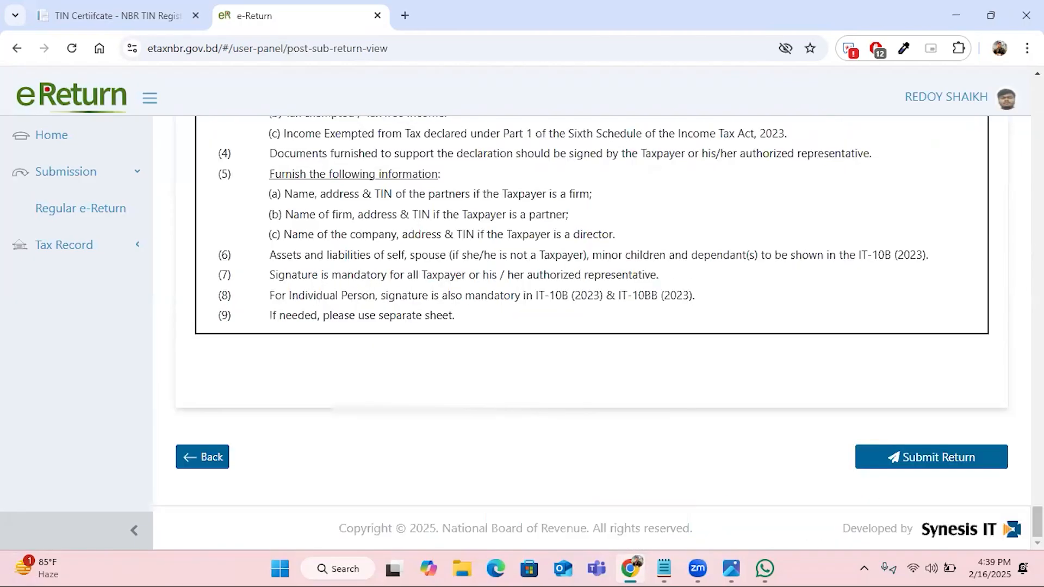
pyautogui.click(947, 462)
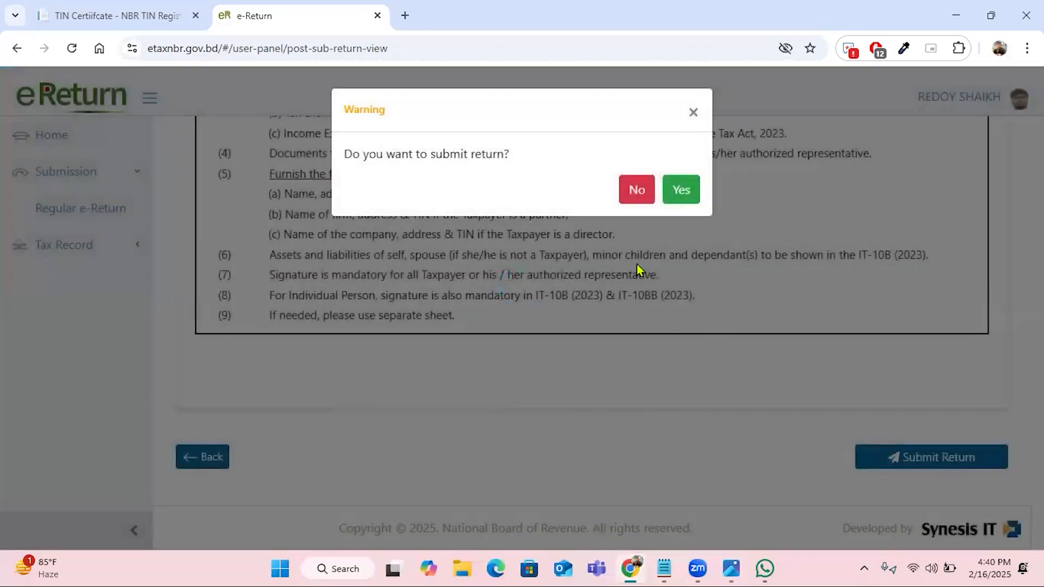
pyautogui.click(692, 191)
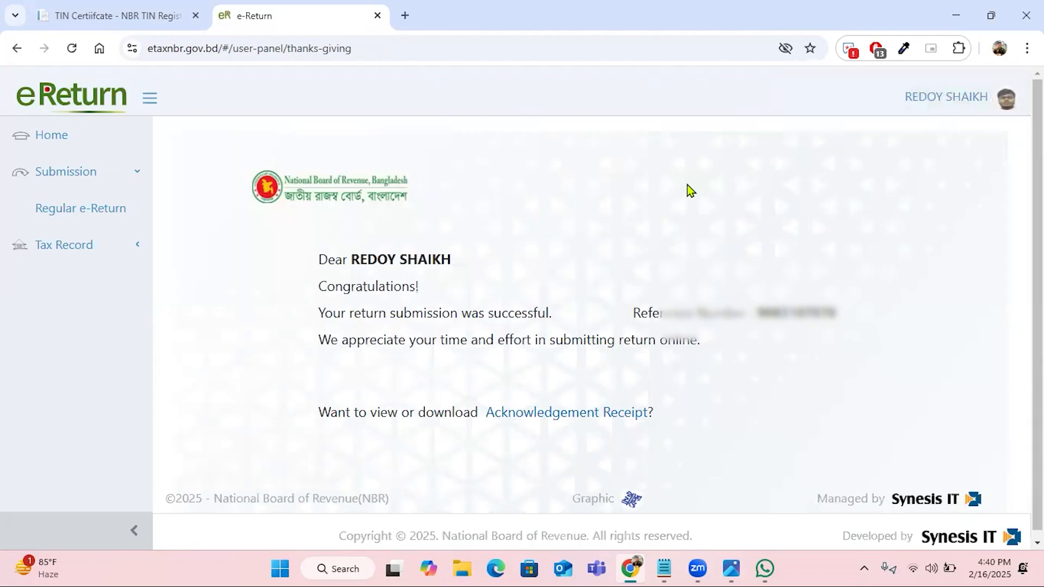
pyautogui.moveTo(320, 314); pyautogui.dragTo(549, 314)
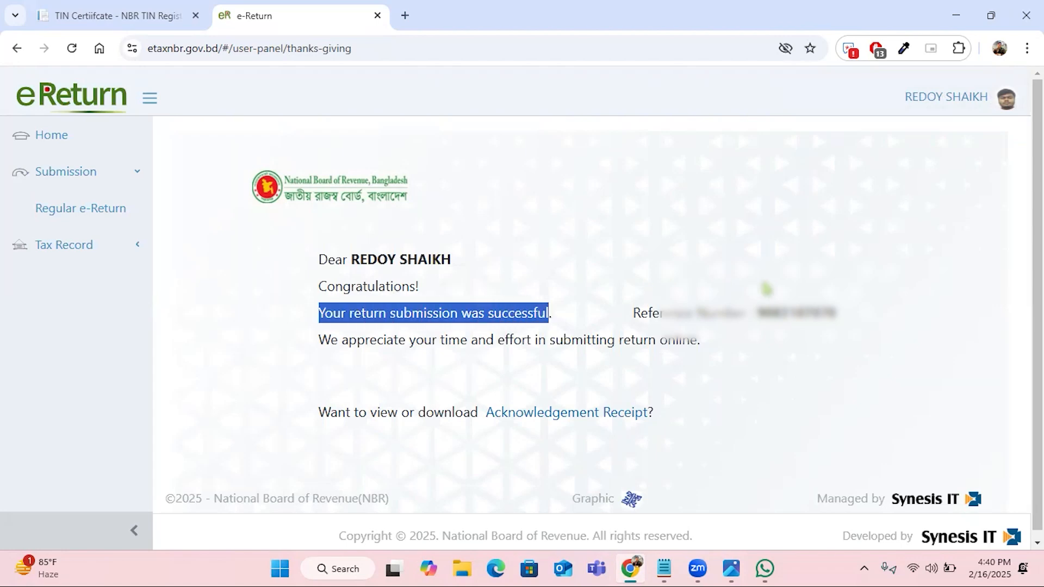
pyautogui.click(798, 317)
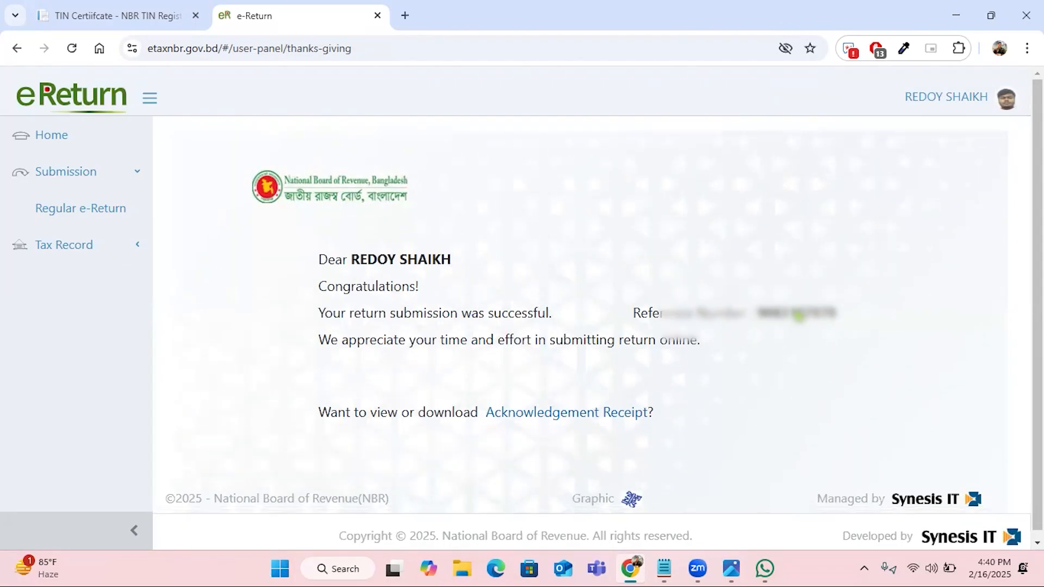
# Open the Acknowledgement Receipt and choose Download to bring up its print dialog
pyautogui.click(522, 414)
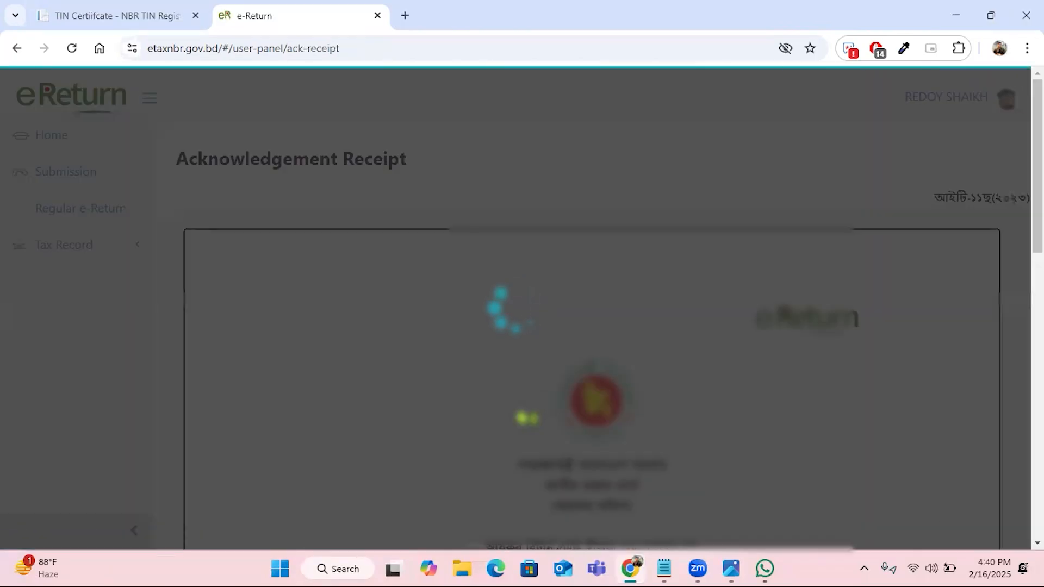
pyautogui.scroll(-15, 522, 417)
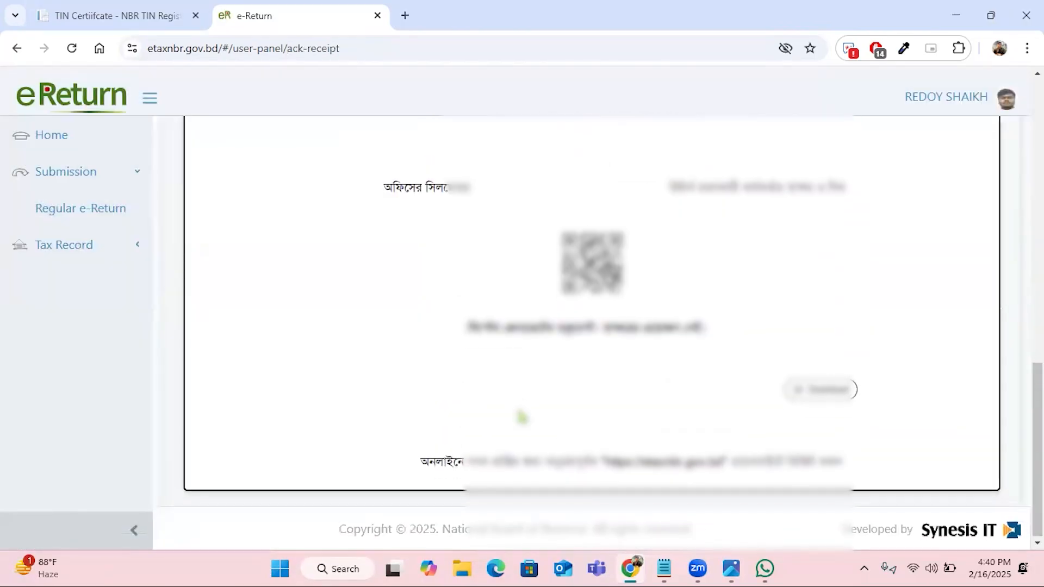
pyautogui.scroll(6, 522, 418)
pyautogui.scroll(-3, 521, 417)
pyautogui.scroll(-4, 522, 417)
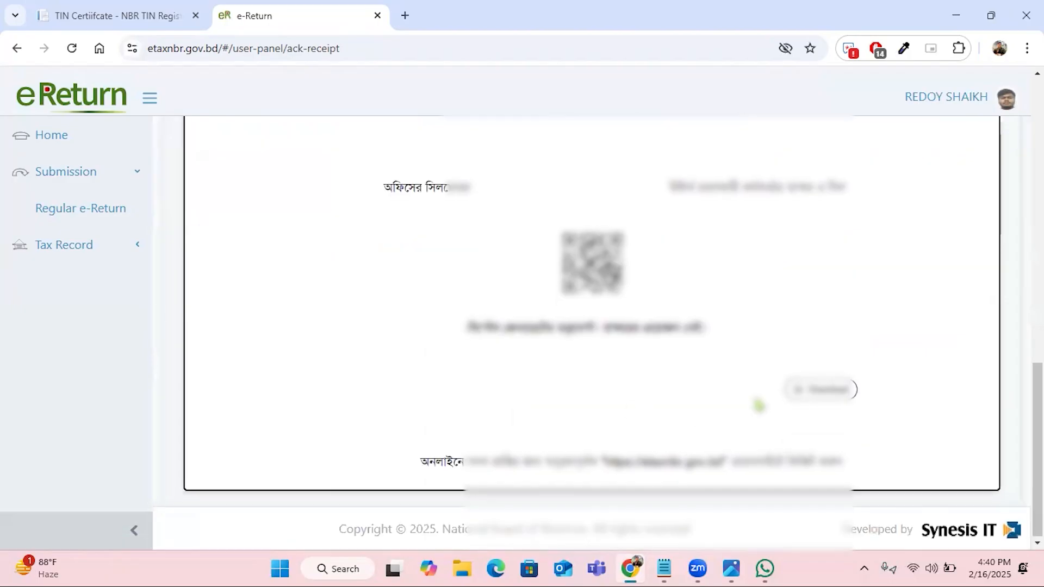
pyautogui.click(834, 397)
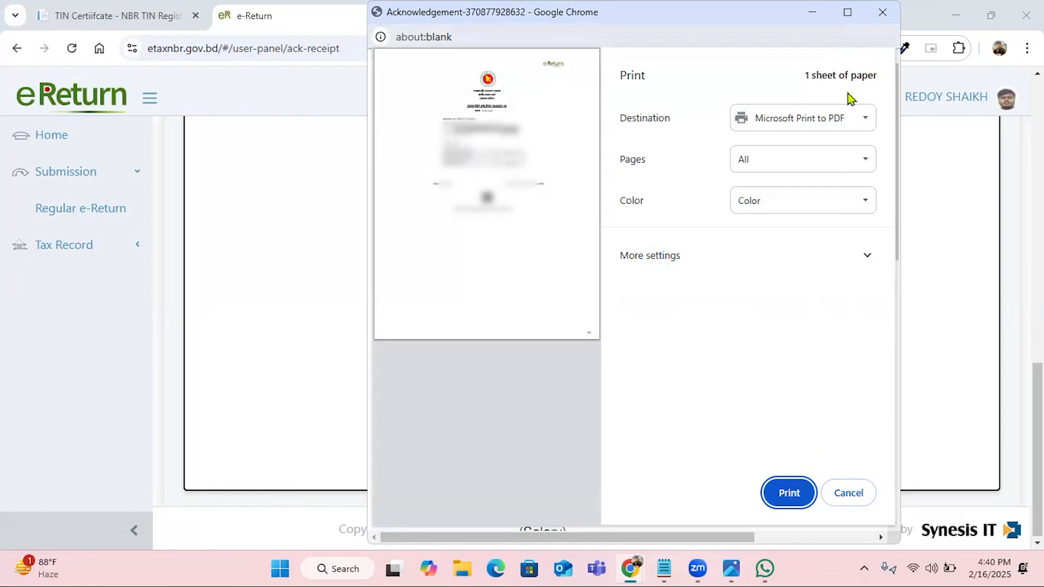
# Save the acknowledgement receipt as a PDF into the Downloads folder
pyautogui.click(827, 120)
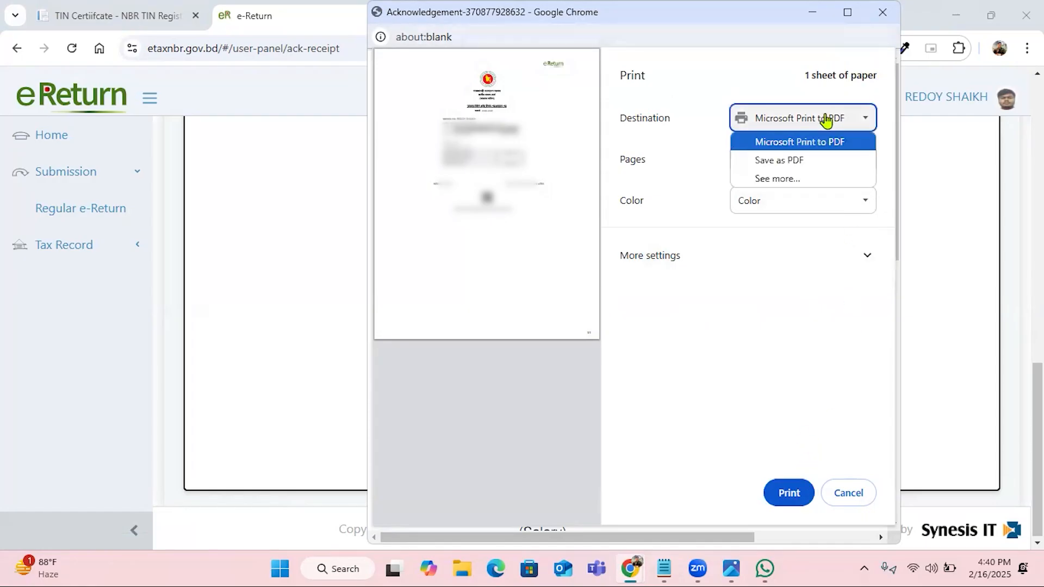
pyautogui.click(807, 159)
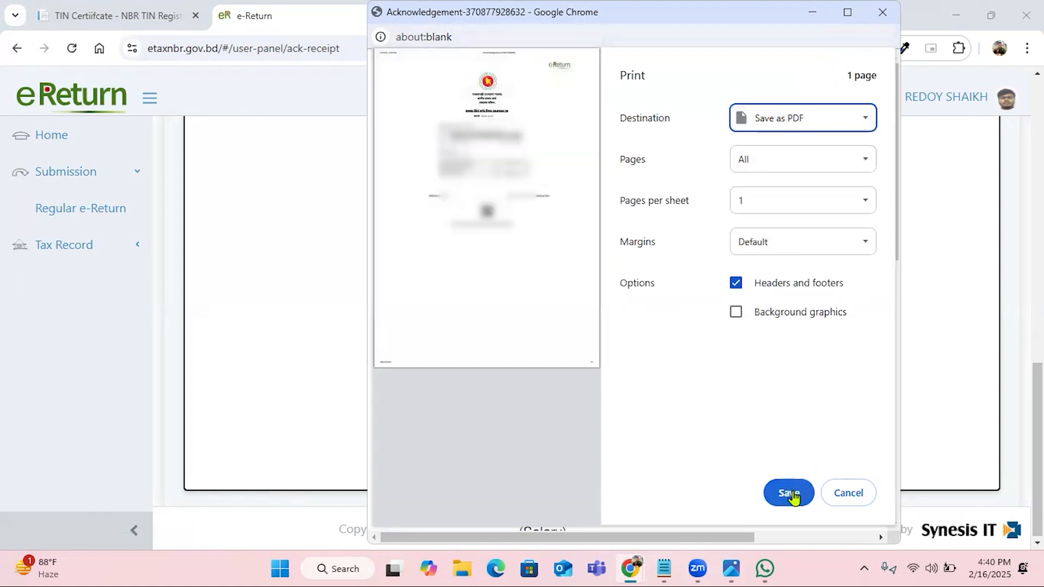
pyautogui.click(793, 495)
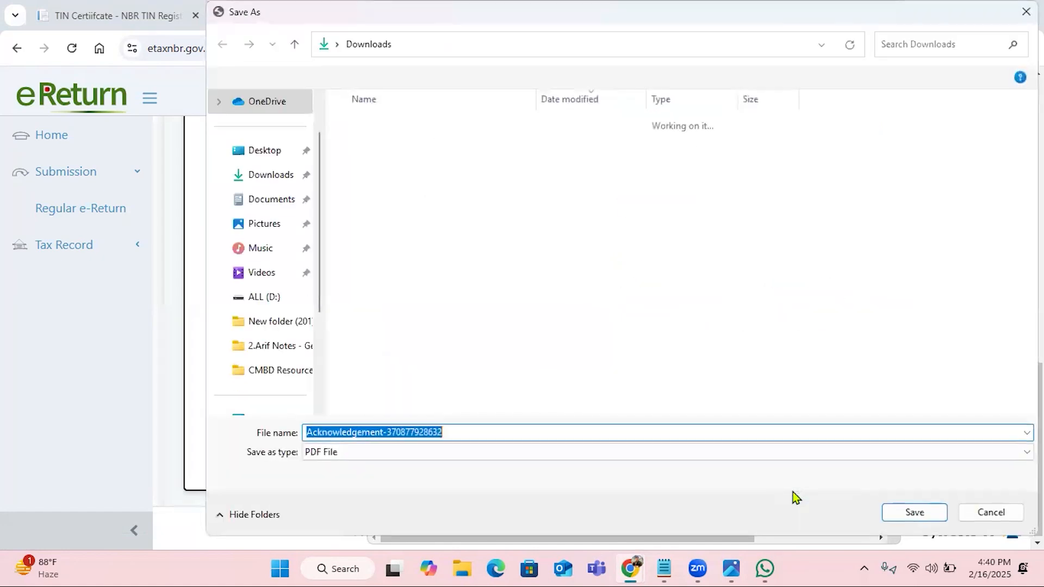
pyautogui.press('Return')
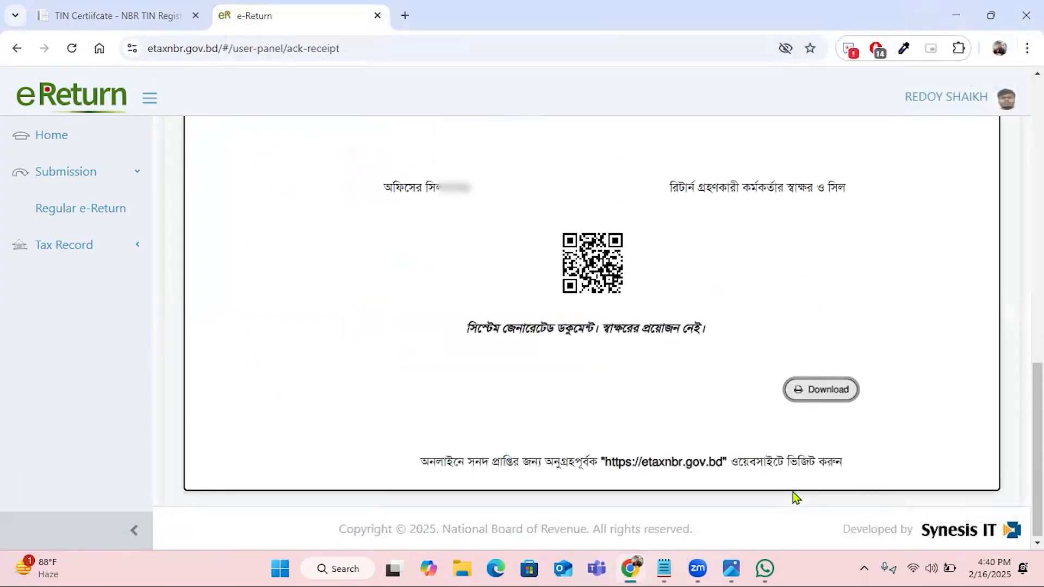
pyautogui.scroll(15, 694, 360)
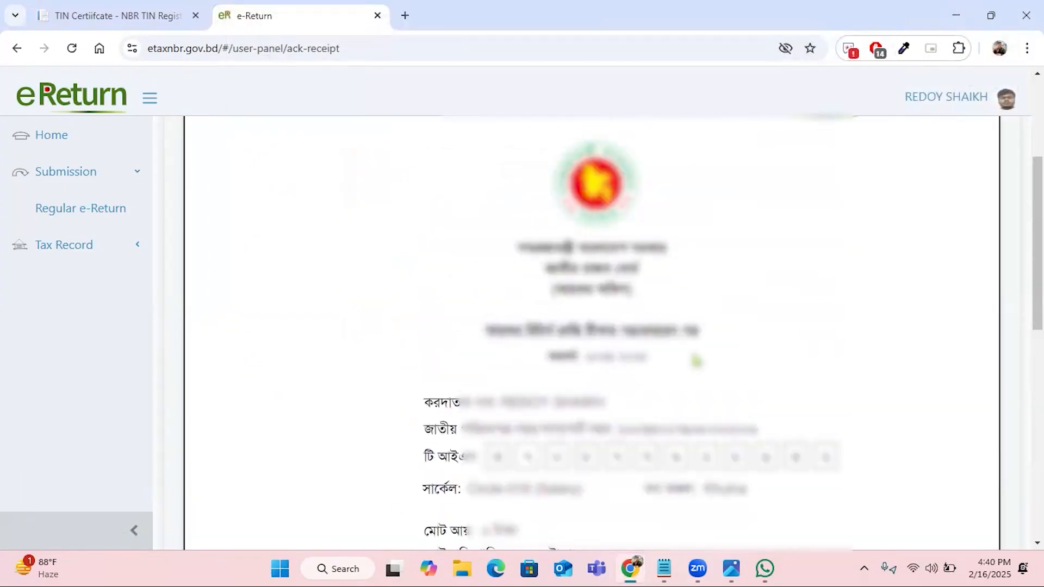
pyautogui.scroll(-1, 695, 360)
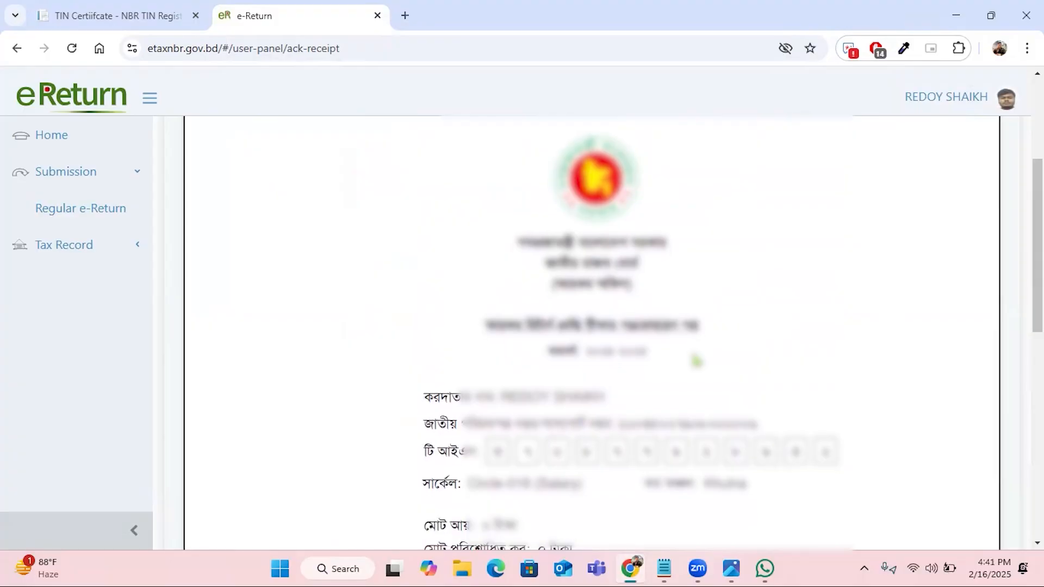